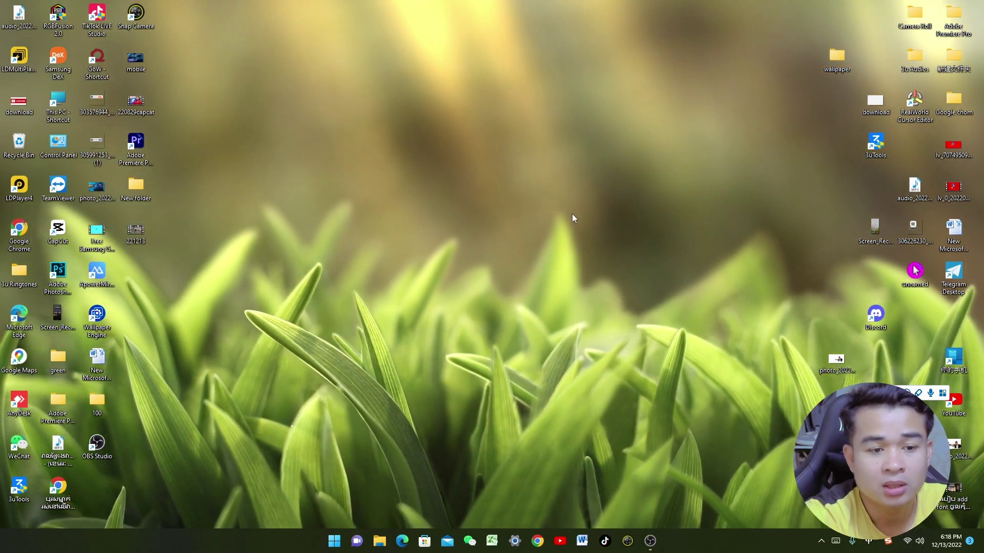
Open CapCut, start a new project and import the video 221213 from the Desktop.
double_click(58, 230)
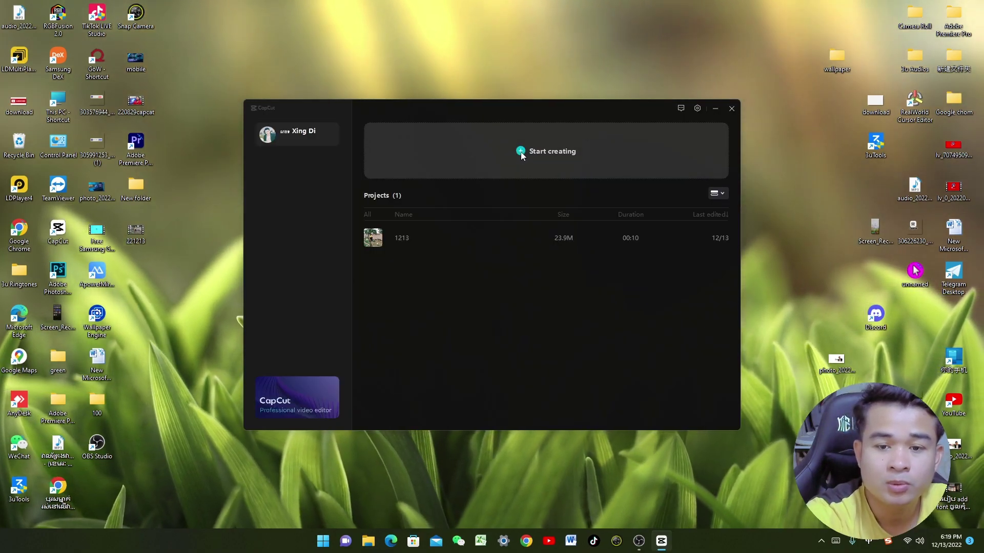
left_click(522, 152)
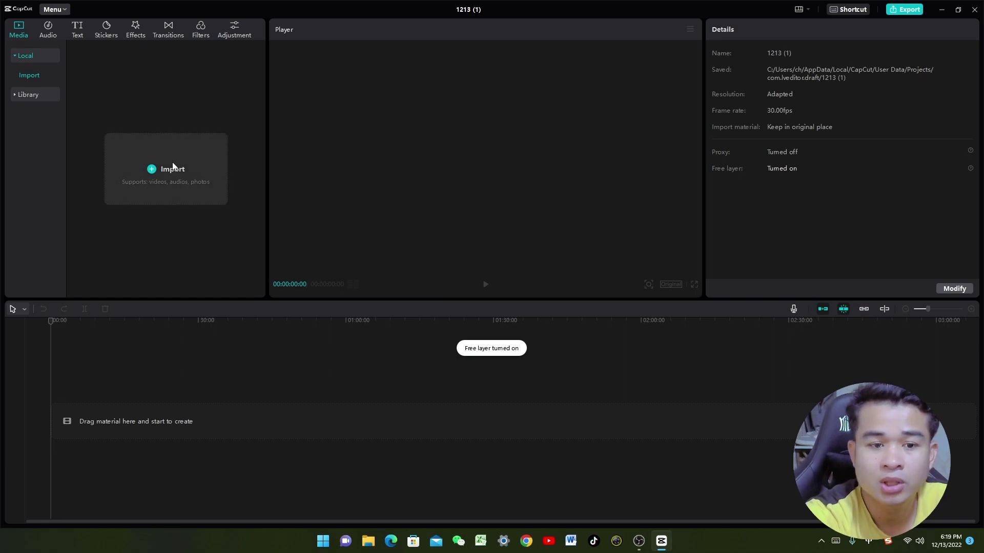
left_click(153, 170)
scroll(214, 178, "down", 5)
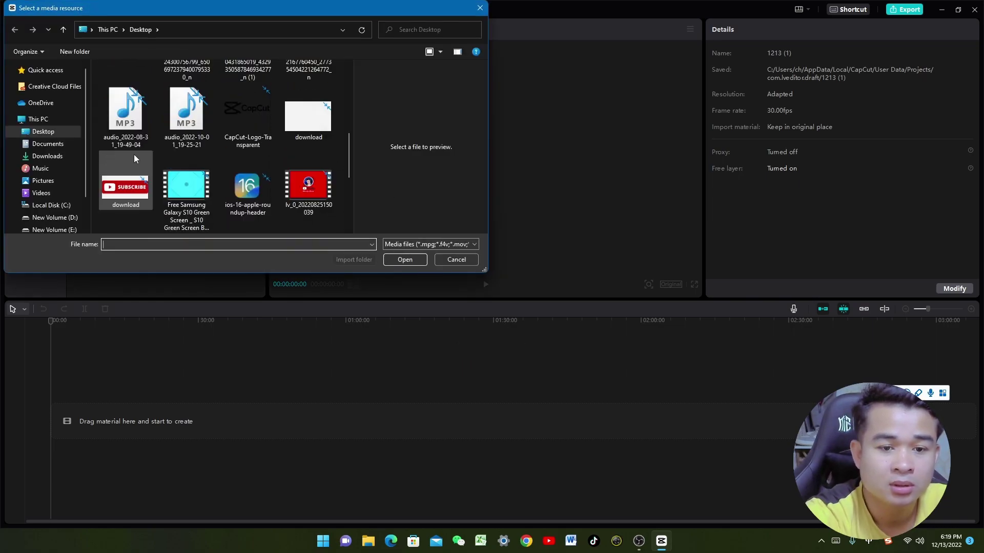
scroll(213, 178, "up", 3)
left_click(125, 154)
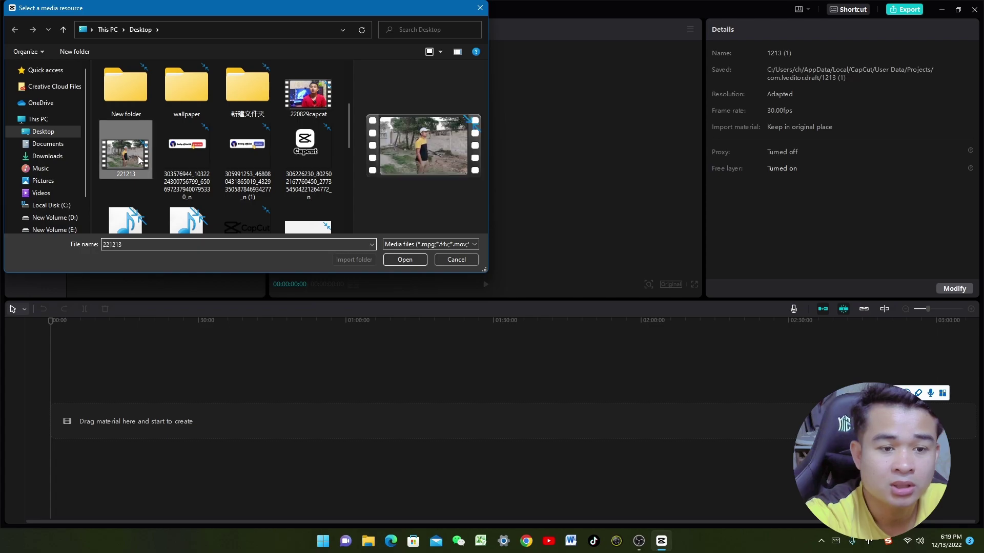
left_click(404, 260)
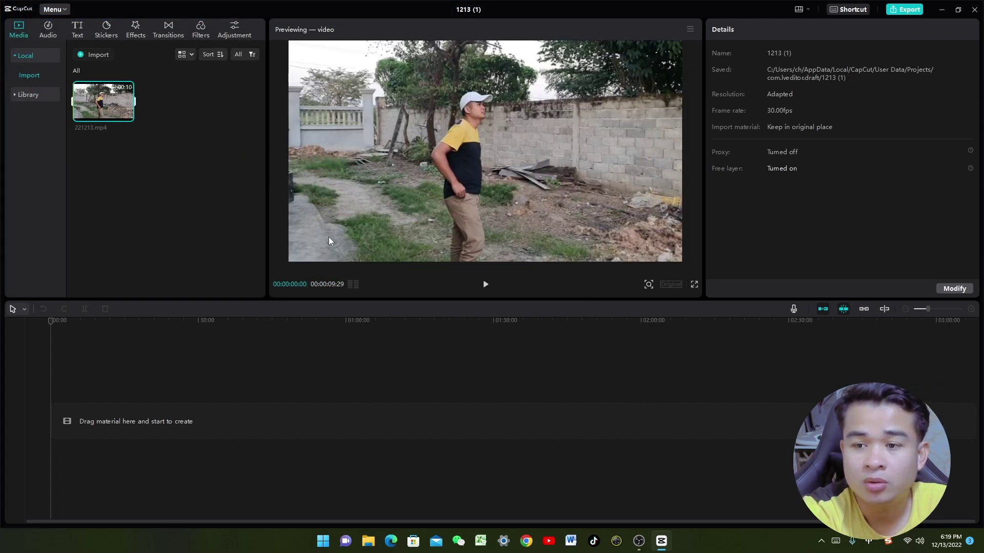
Place 221213.mp4 at the start of the timeline and paste a copy of it on a track above at about 00:00:03:21.
left_click(127, 115)
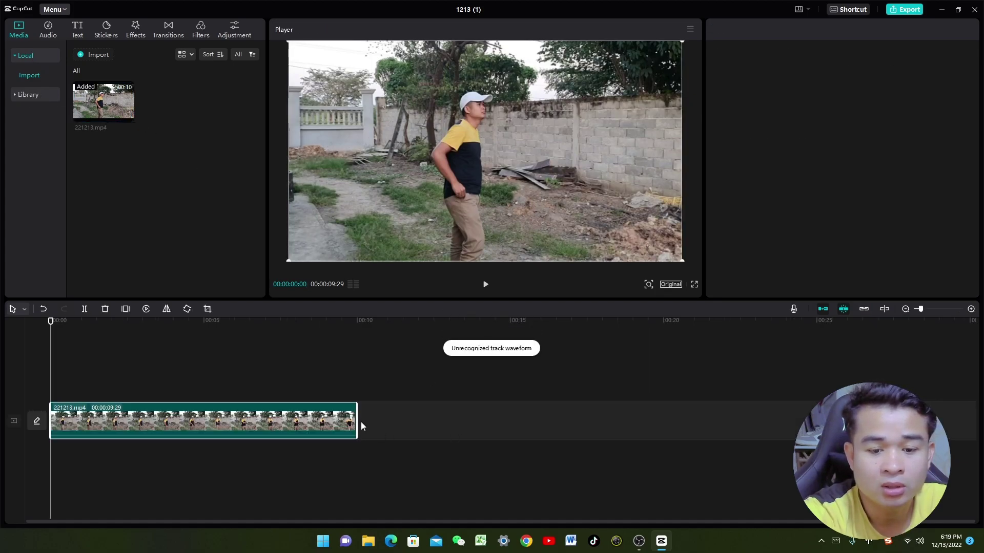
left_click(149, 416)
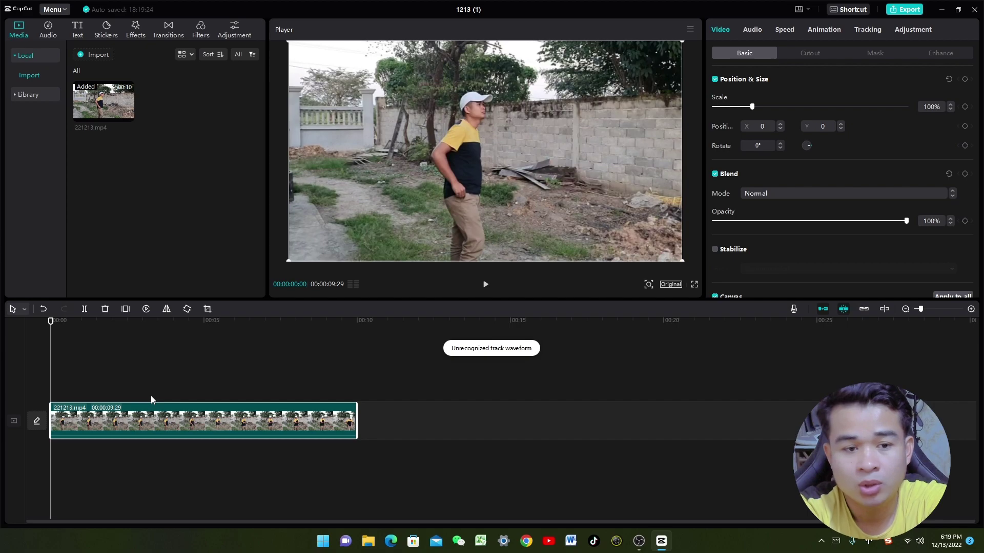
mouse_move(149, 433)
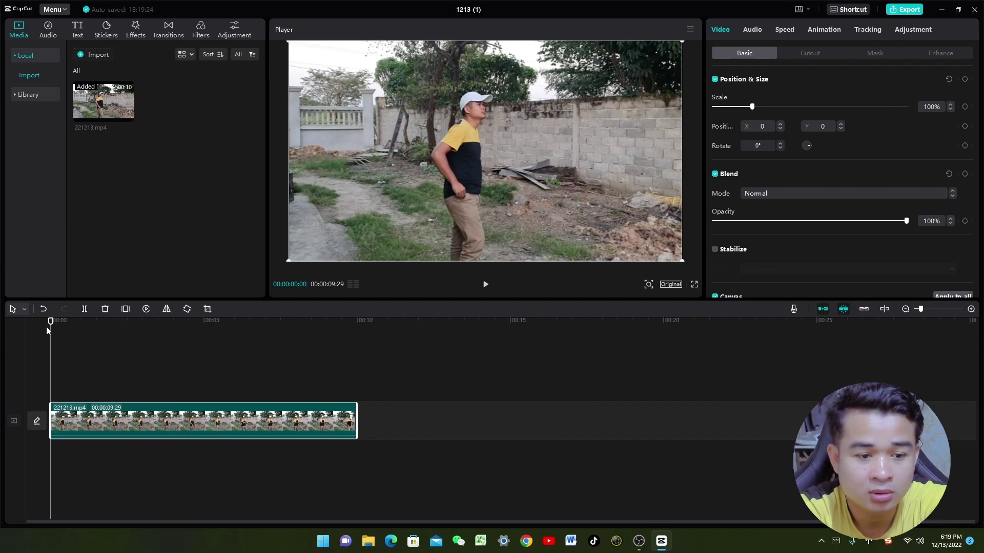
left_click(164, 369)
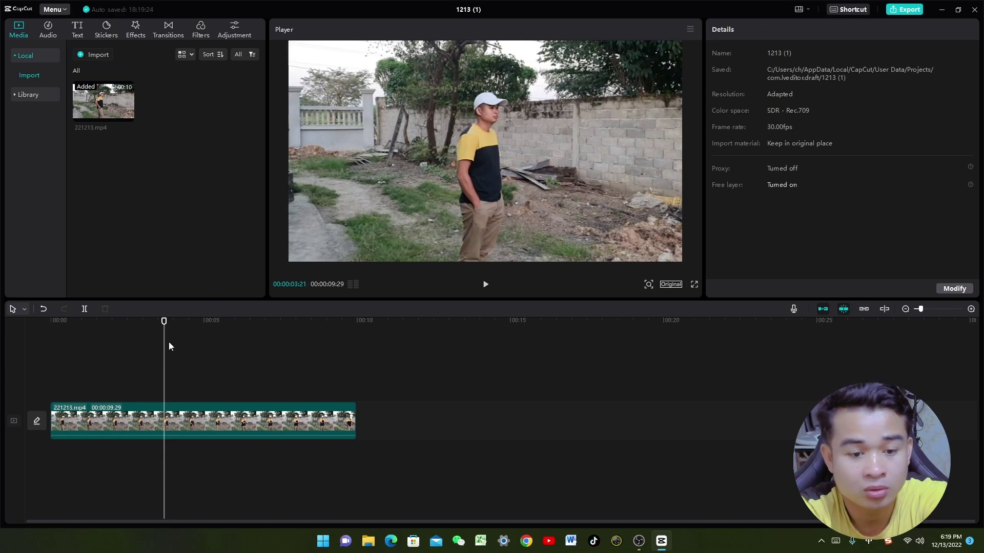
key("ctrl+v")
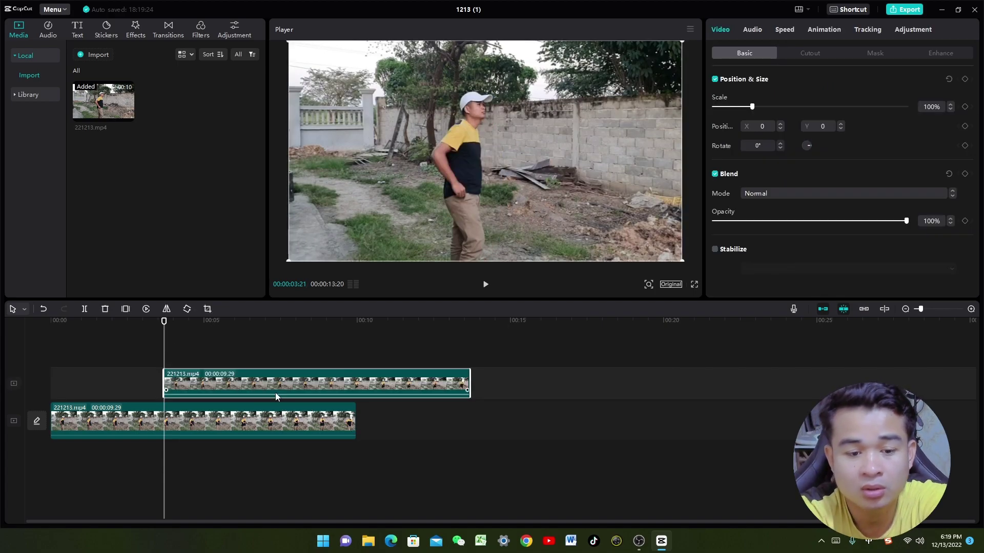
Apply Auto cutout to the upper copy of the clip and align it with the start of the timeline.
mouse_move(165, 328)
left_mouse_down()
mouse_move(222, 329)
mouse_move(155, 331)
mouse_move(175, 332)
left_mouse_up()
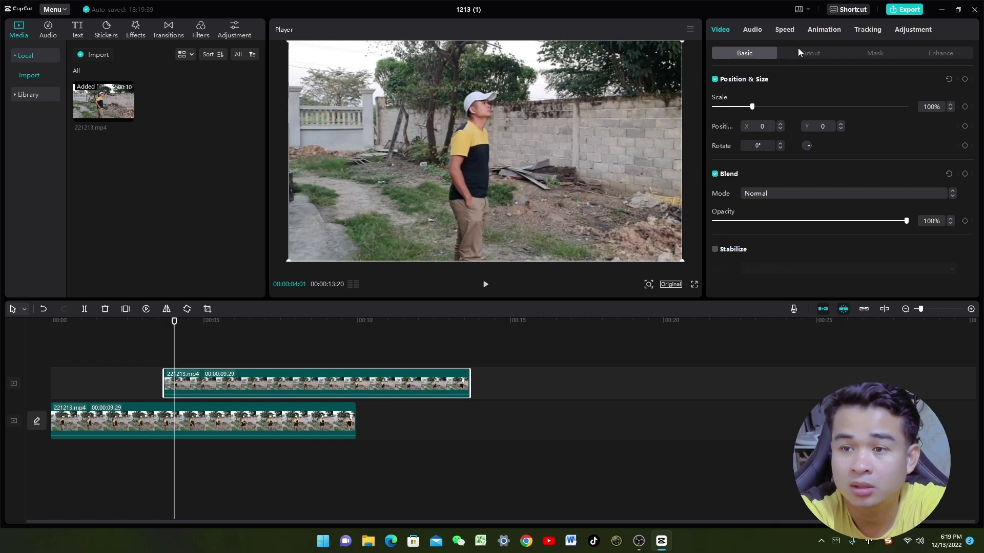
left_click(812, 53)
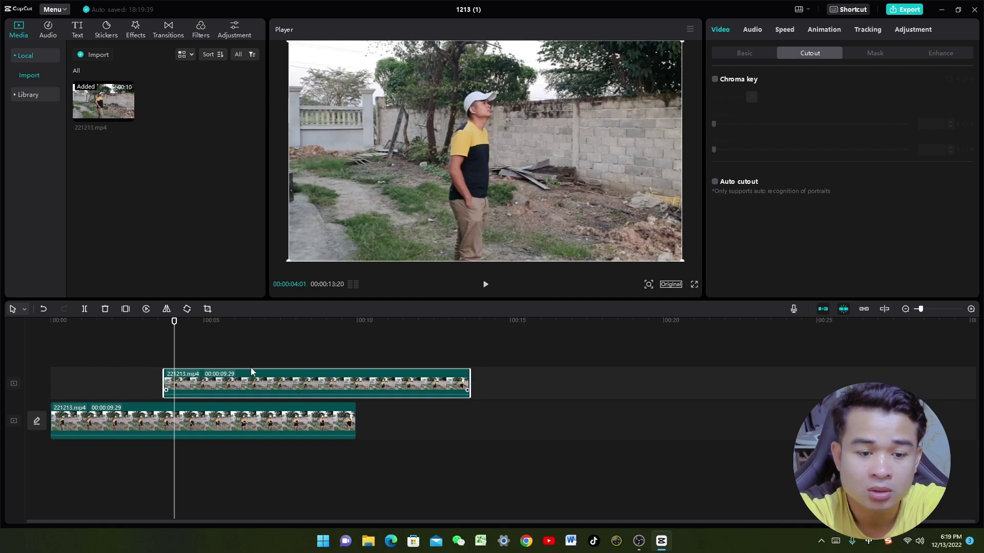
left_click(715, 183)
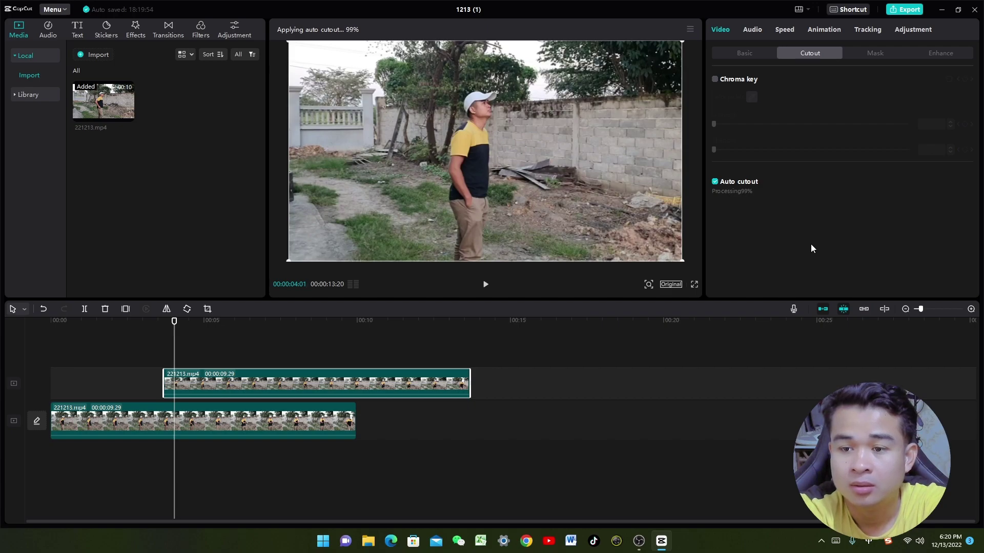
left_click_drag(173, 322, 52, 322)
left_click_drag(216, 379, 121, 380)
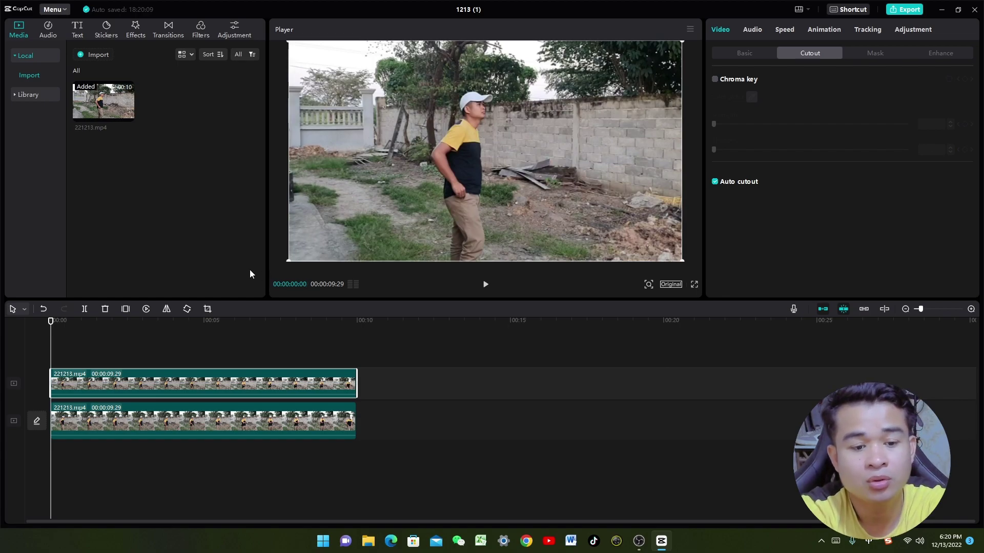
Add the Dusk nature filter between the two video tracks and extend it over the clips' full length.
left_click(200, 38)
scroll(210, 169, "down", 3)
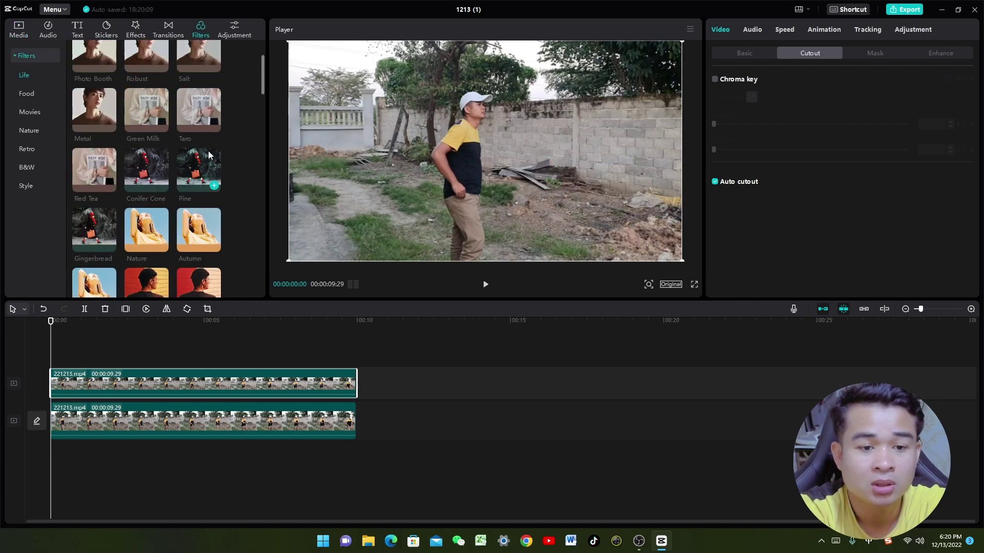
scroll(207, 153, "down", 10)
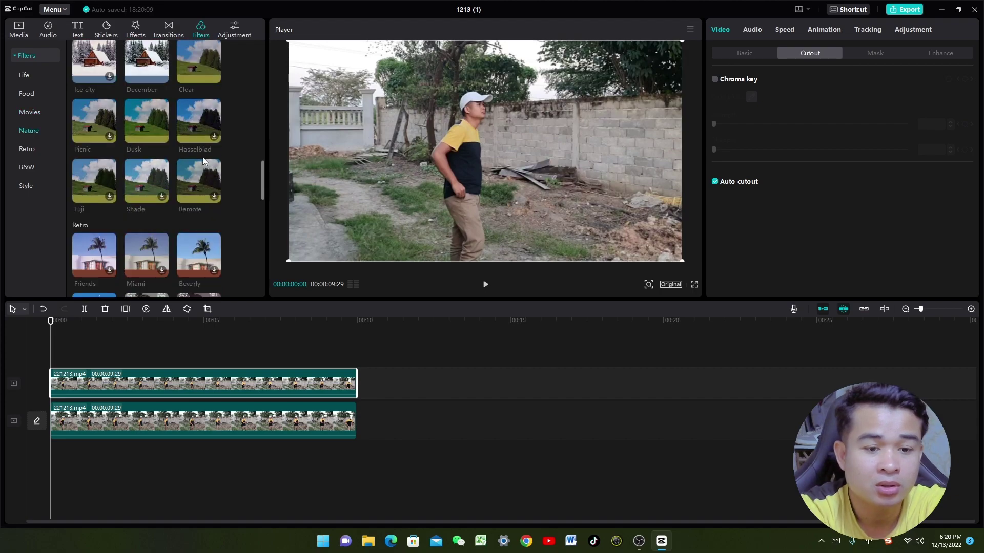
left_click(143, 120)
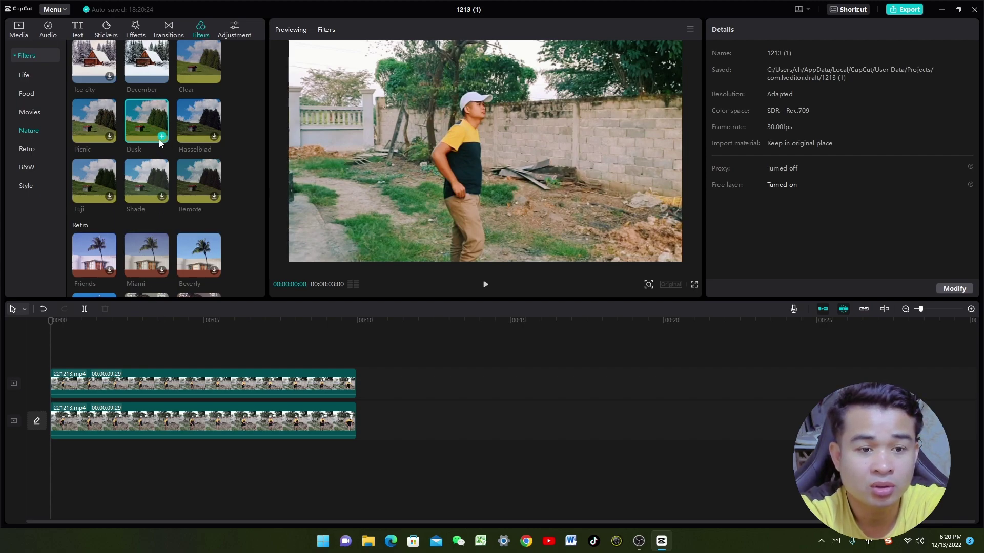
left_click_drag(159, 138, 48, 400)
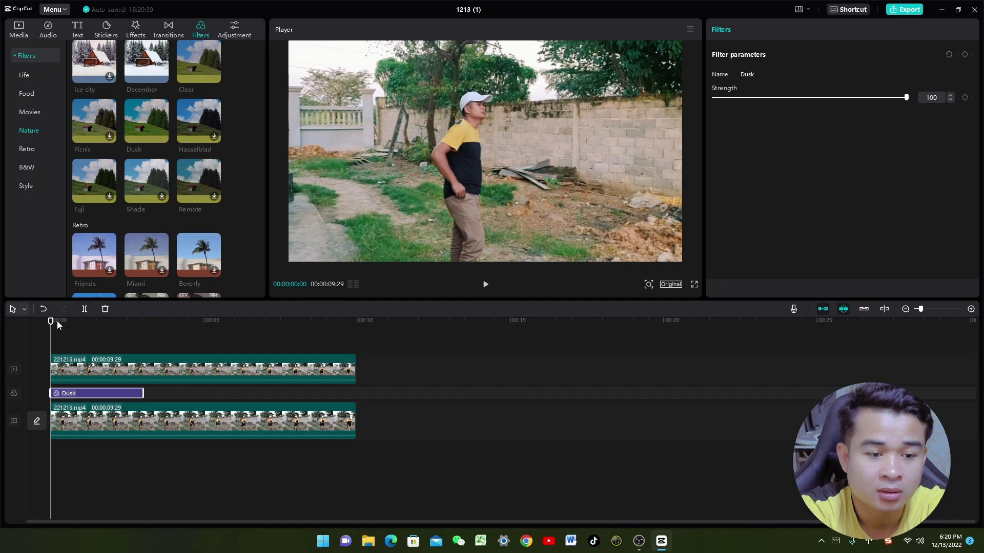
left_click_drag(51, 323, 130, 351)
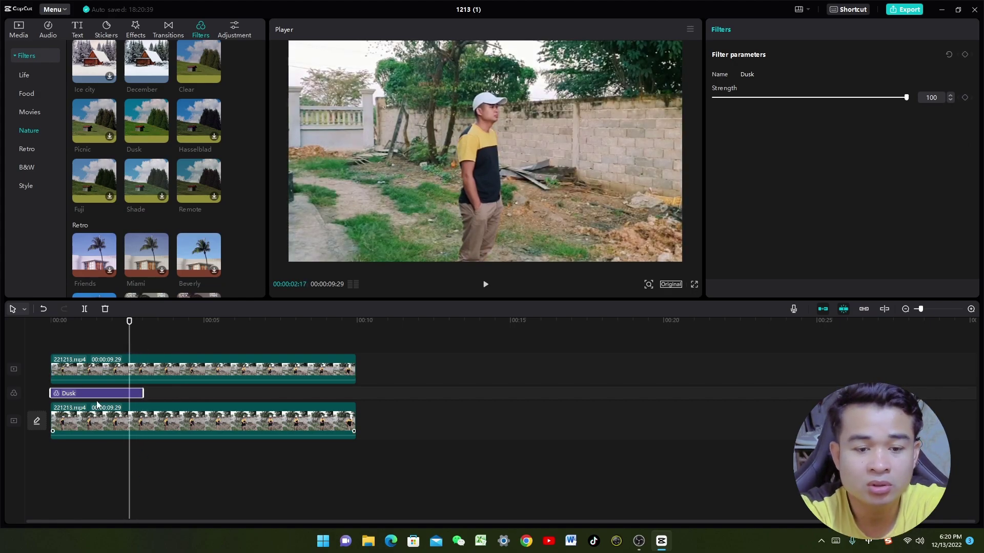
left_click_drag(142, 391, 357, 393)
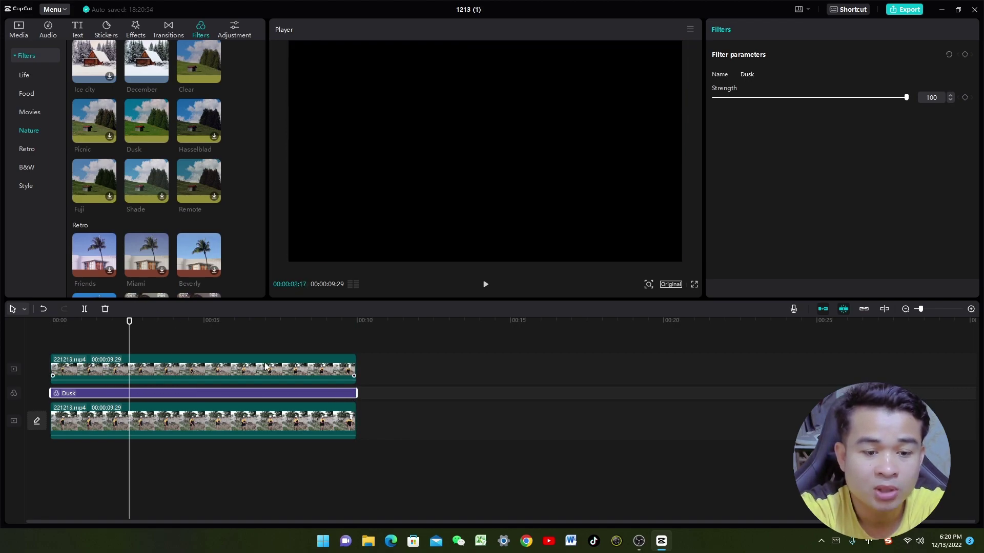
Add the BW 1 filter at the start between the two video tracks and move the Dusk filter past the end of the clips.
scroll(173, 234, "down", 5)
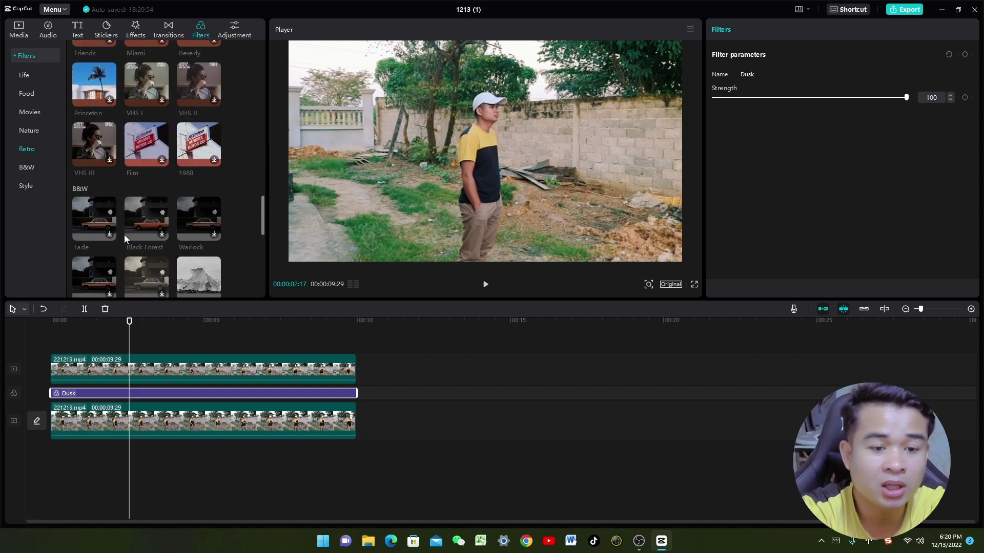
left_click(188, 271)
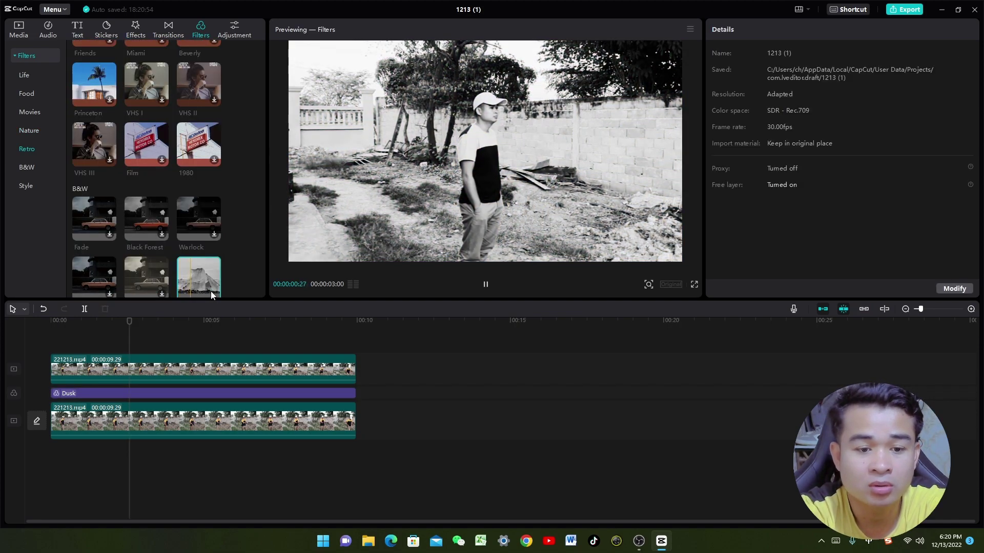
scroll(207, 258, "down", 2)
left_click_drag(199, 183, 85, 395)
left_click(99, 402)
left_click_drag(154, 404, 500, 391)
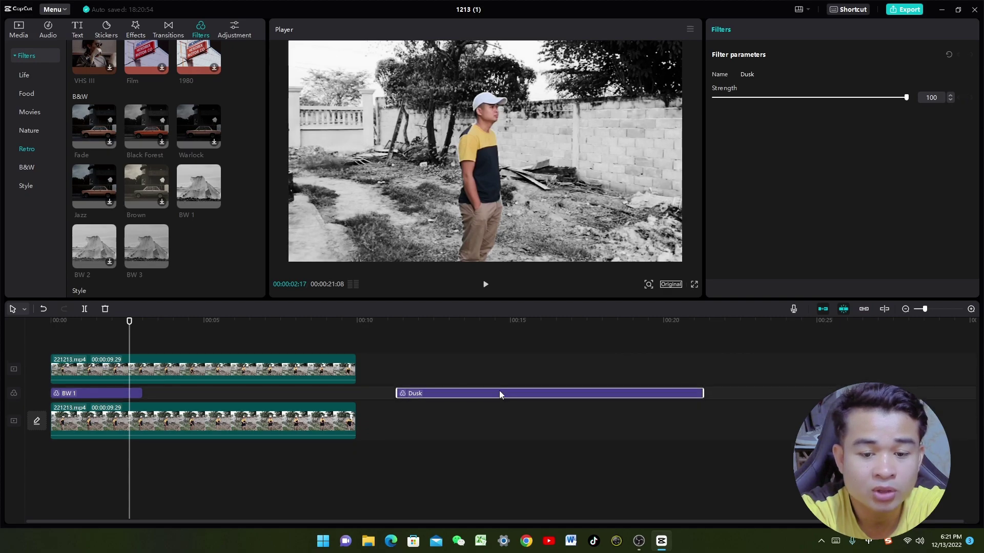
Extend the BW 1 filter to about 5 seconds from the start of the timeline.
left_click_drag(129, 323, 51, 330)
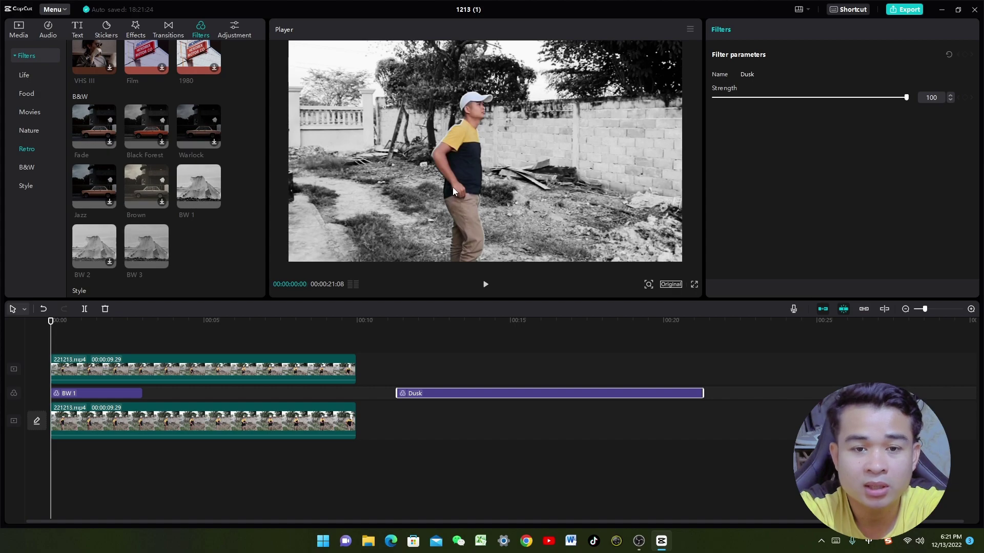
left_click(130, 393)
left_click_drag(142, 393, 207, 393)
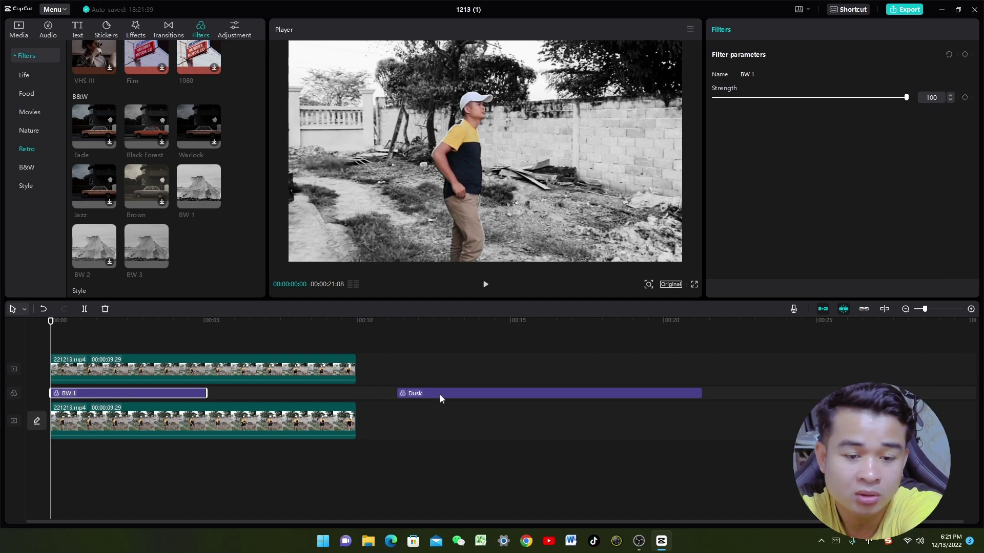
Move the Dusk filter back to the start between the clips and delete the BW 1 filter.
left_click_drag(417, 394, 73, 400)
left_click(92, 403)
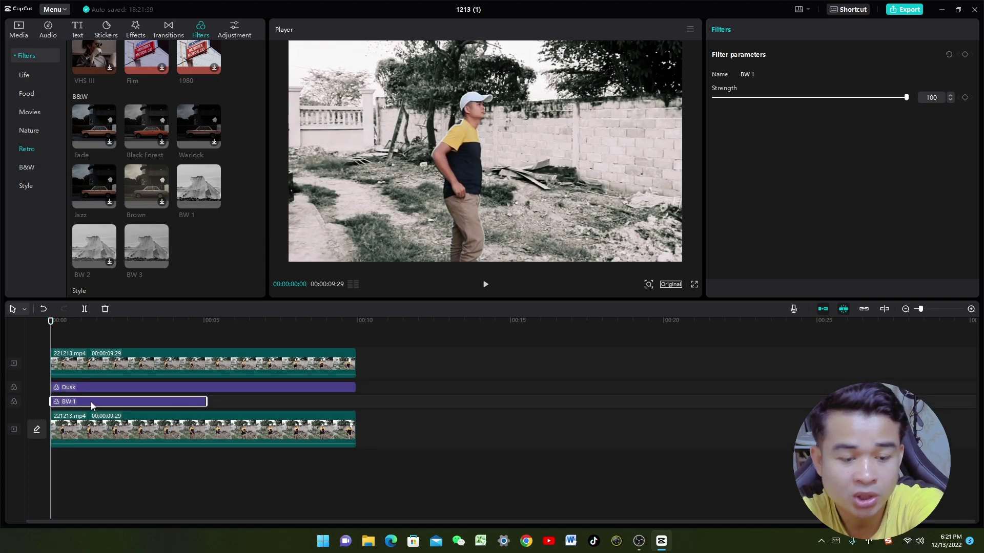
key("Delete")
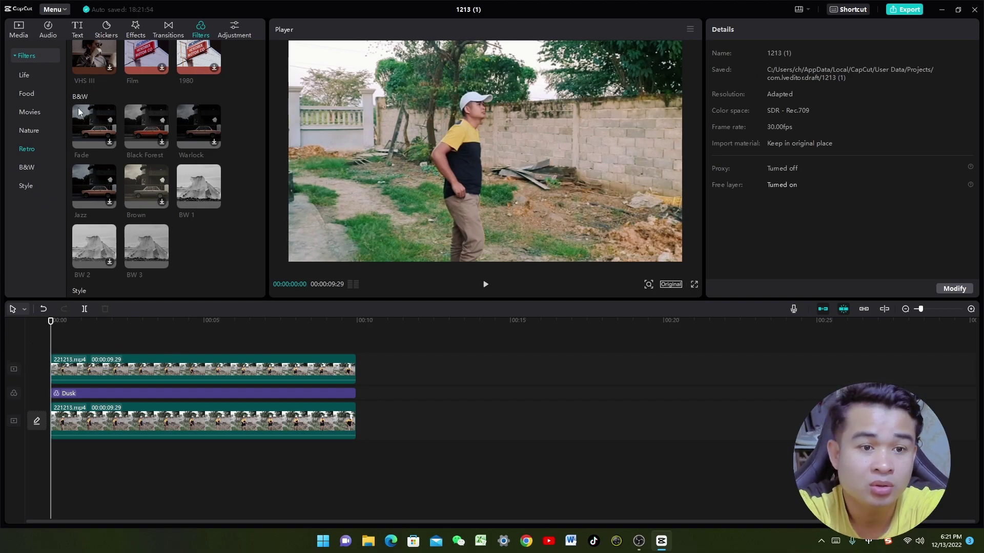
Add the halo blur video effect at the start of the timeline.
left_click(135, 30)
scroll(167, 92, "down", 5)
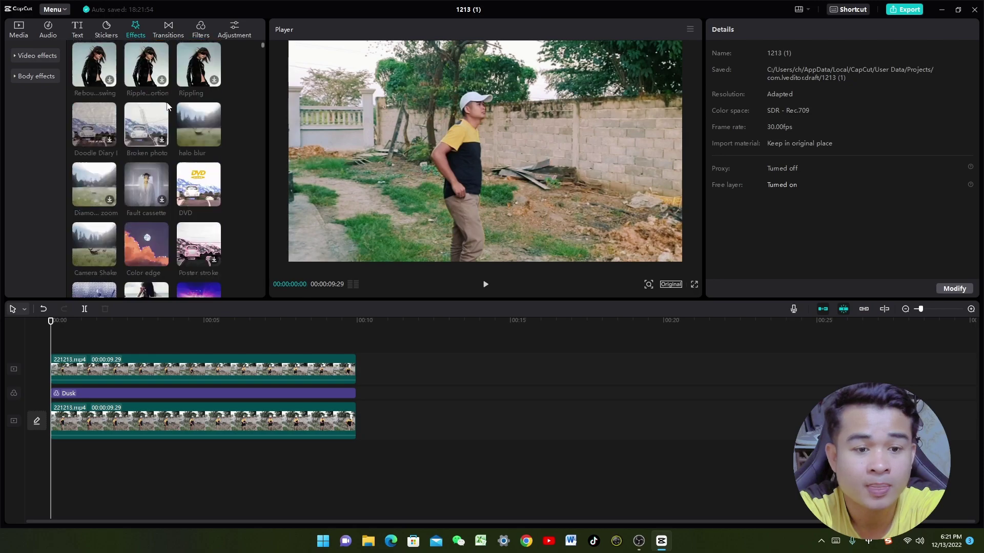
scroll(167, 132, "up", 2)
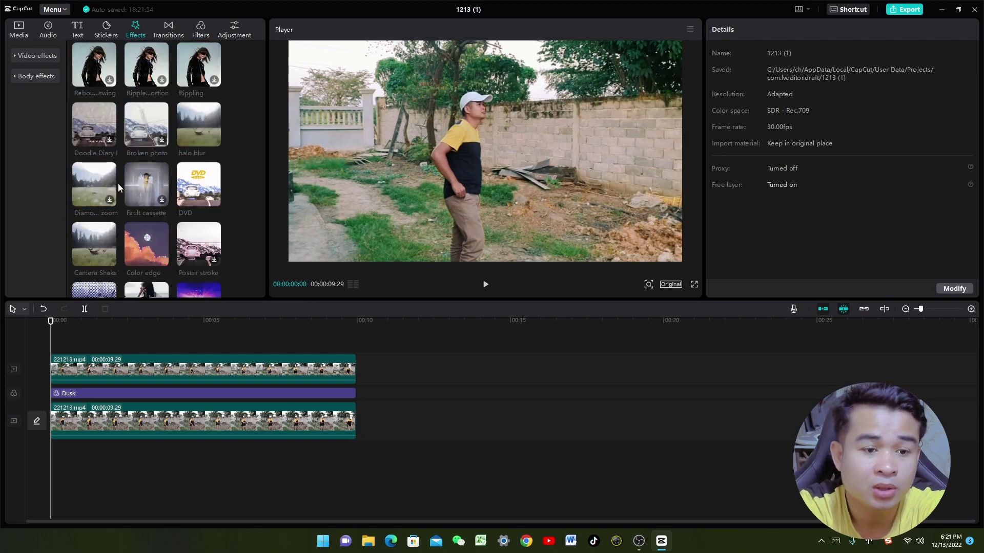
scroll(198, 121, "down", 2)
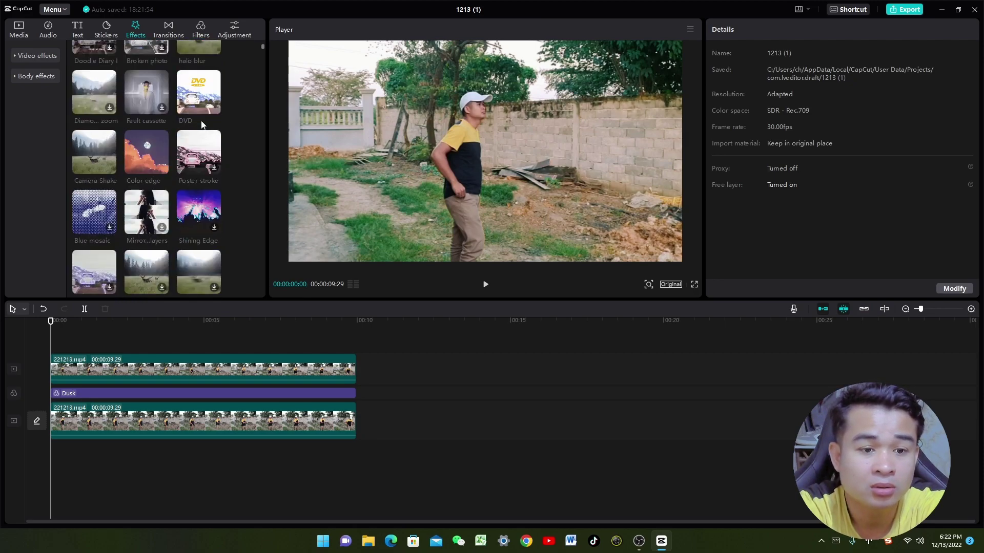
scroll(167, 164, "down", 4)
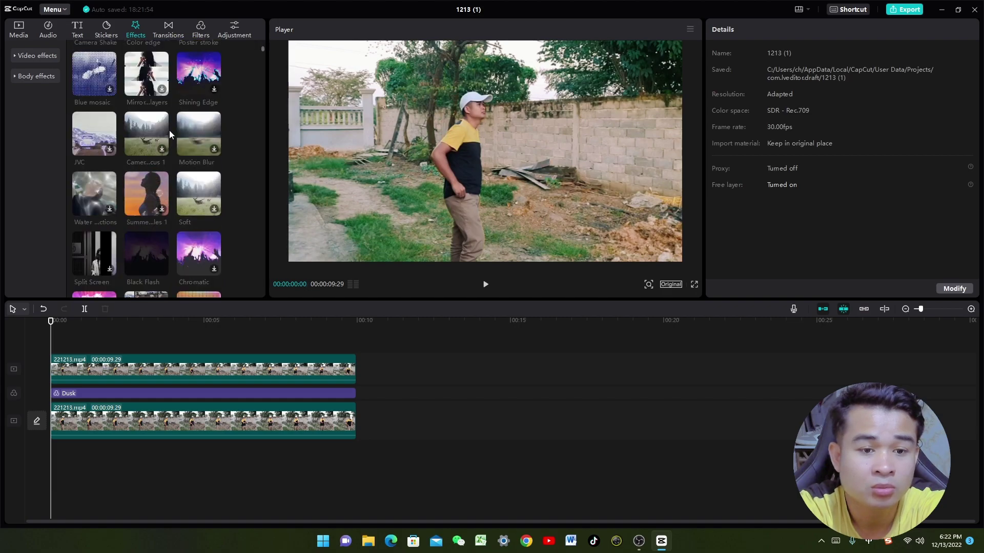
scroll(180, 155, "up", 6)
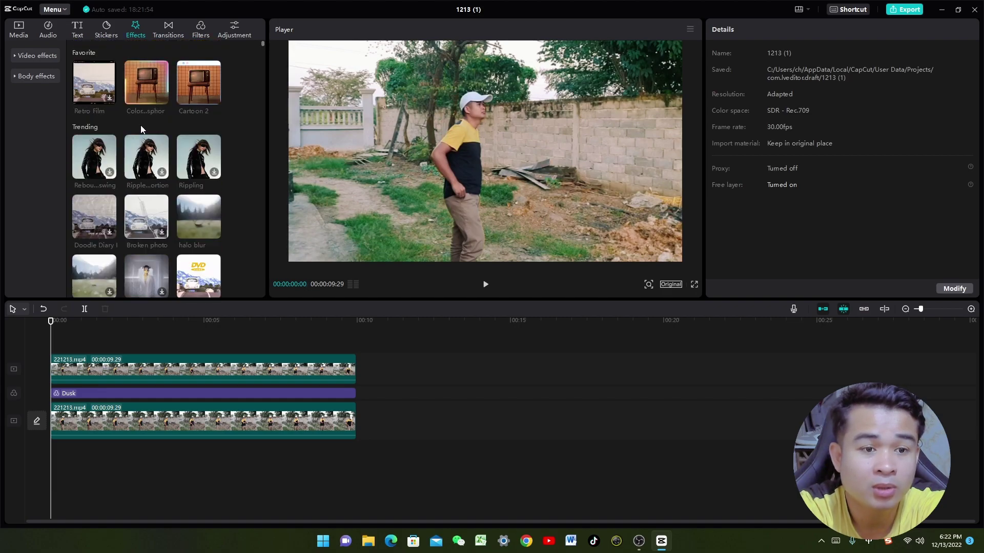
scroll(179, 130, "down", 2)
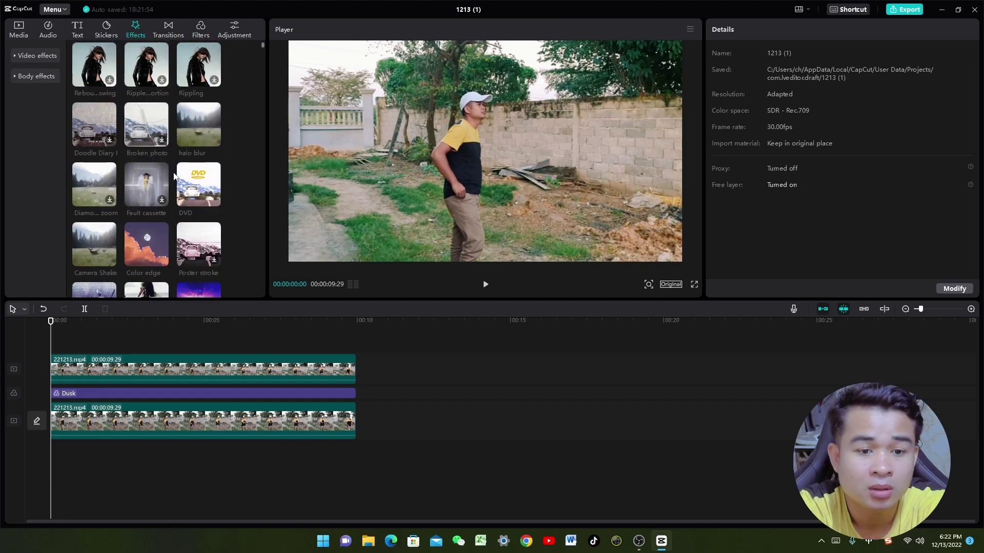
left_click(194, 132)
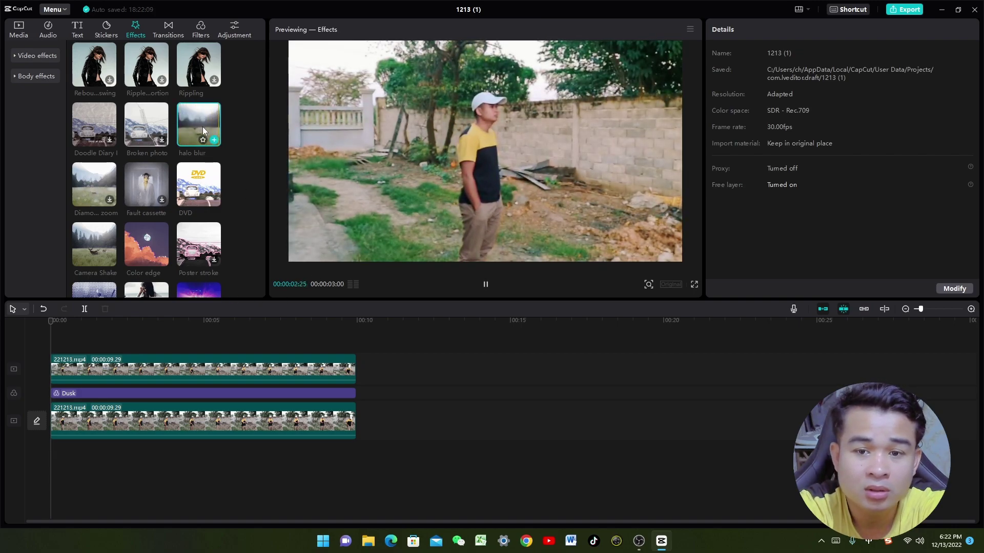
left_click_drag(212, 136, 48, 386)
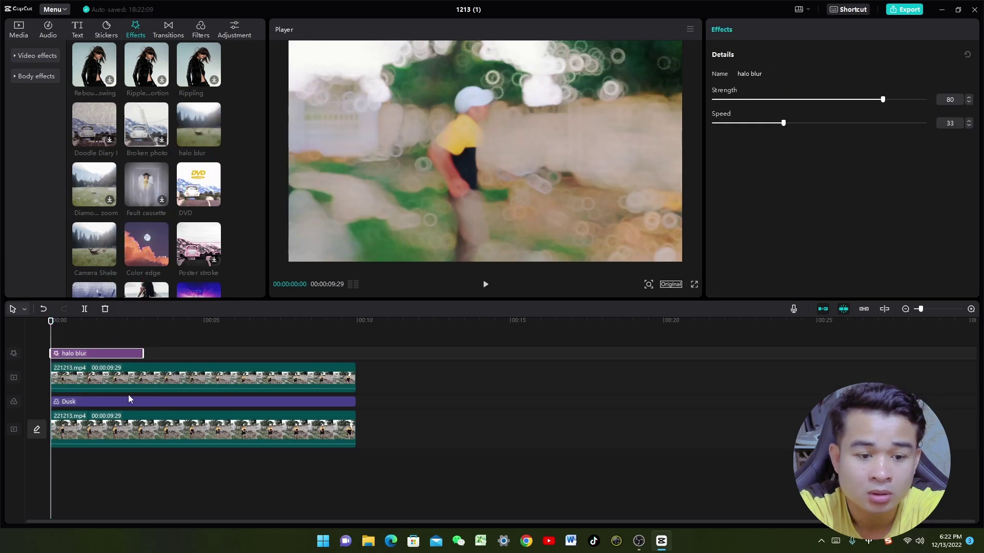
Extend the halo blur effect to the end of the clips and move it below the Dusk filter, directly above the original clip.
left_click_drag(144, 353, 352, 349)
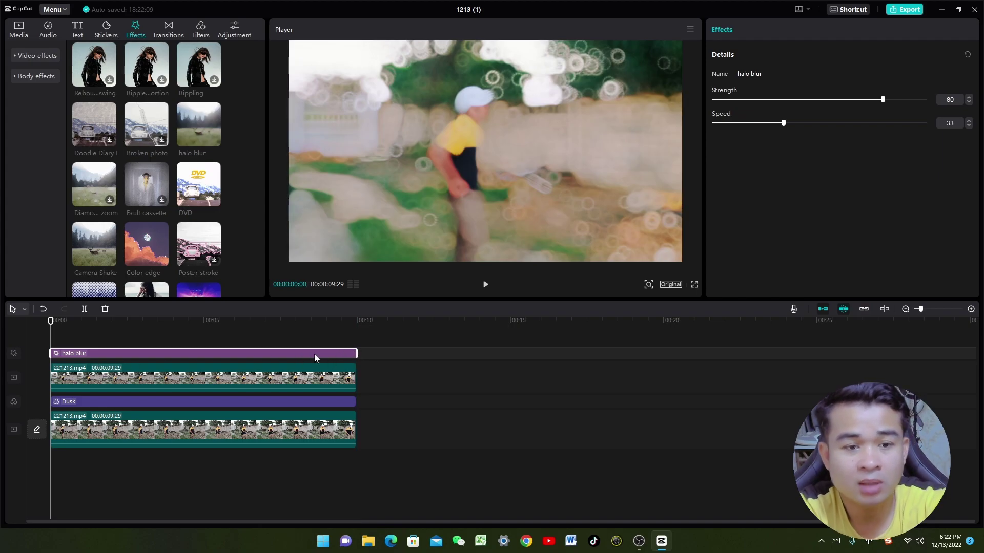
left_click_drag(86, 354, 83, 389)
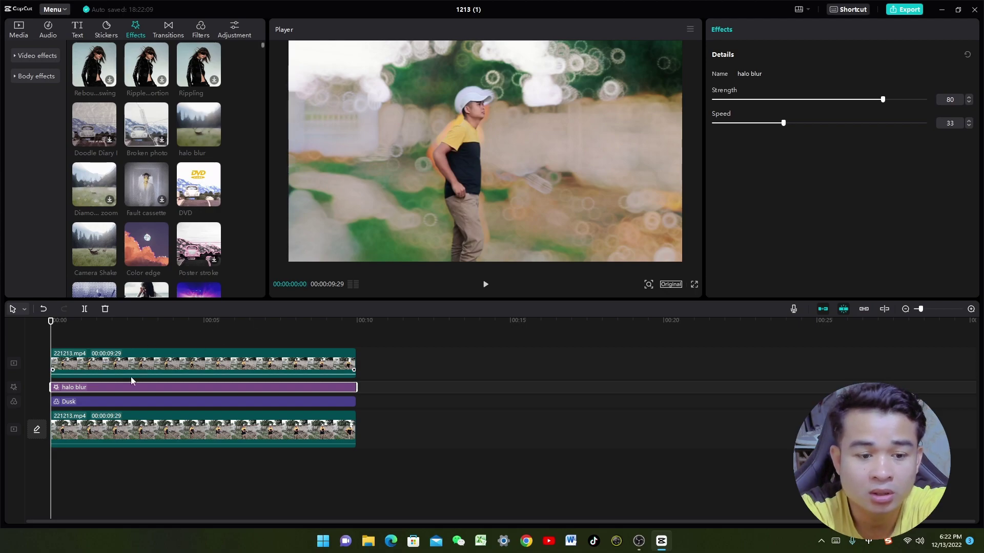
key("space")
key("space")
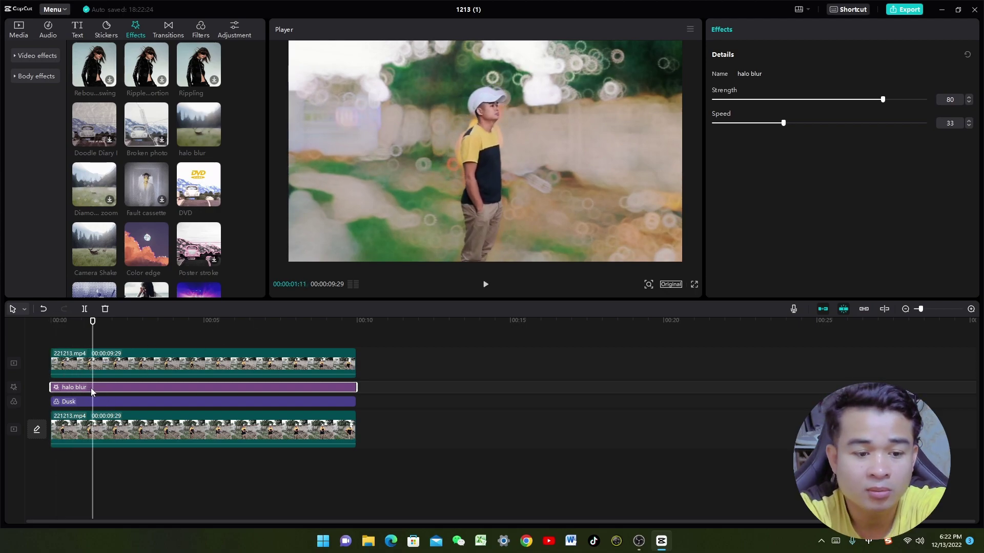
left_click_drag(113, 388, 112, 402)
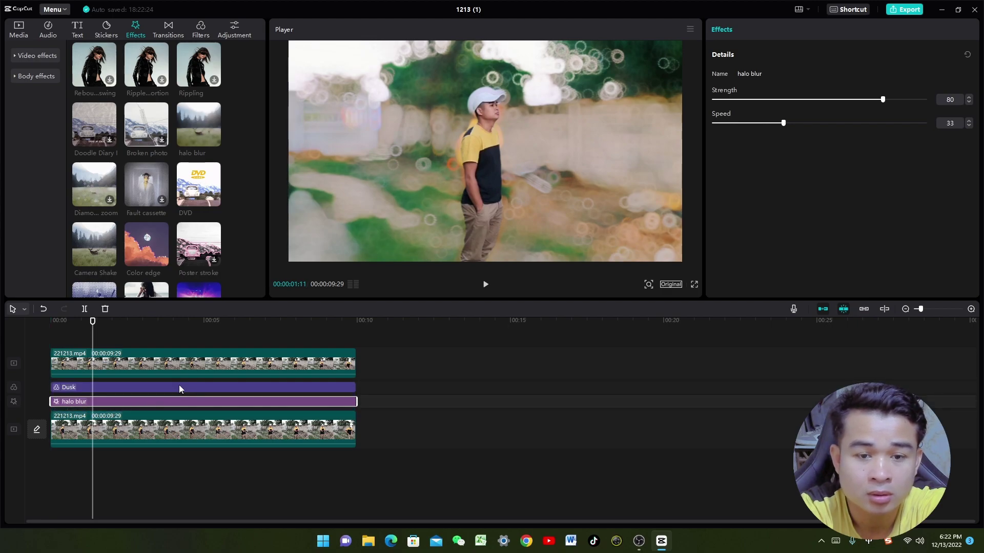
key("space")
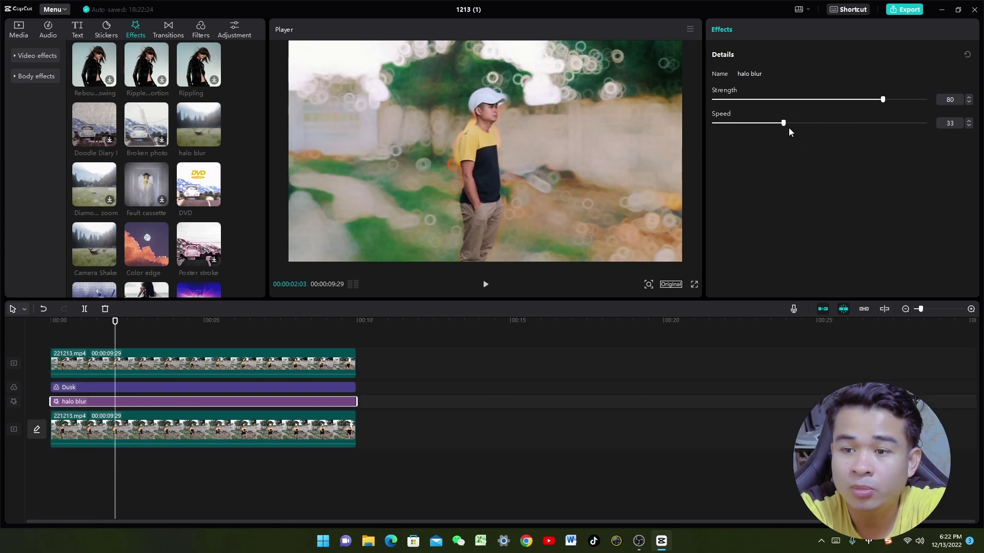
Set the halo blur effect's speed to 10 and strength to 7, and play back the result.
left_click_drag(783, 124, 736, 124)
key("space")
left_click_drag(884, 101, 730, 111)
key("space")
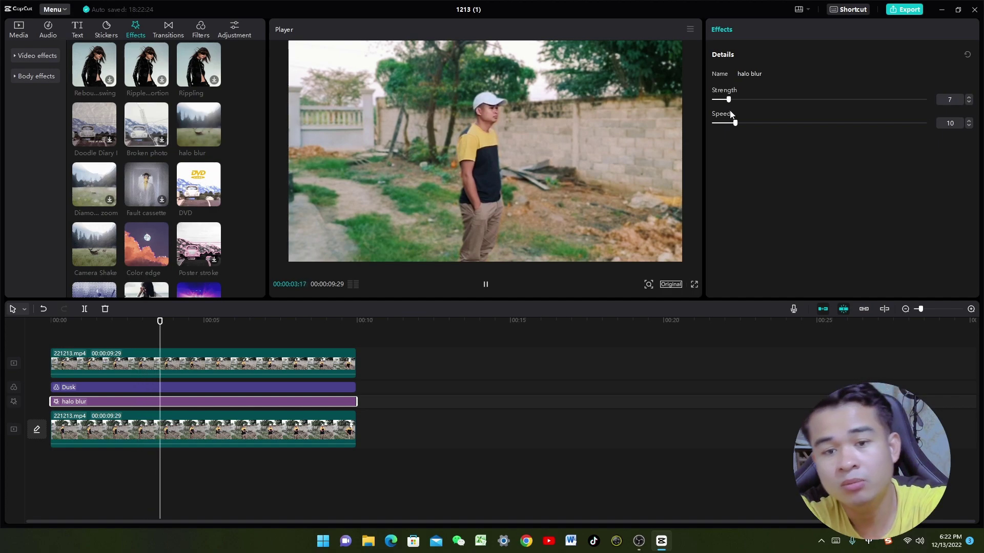
key("space")
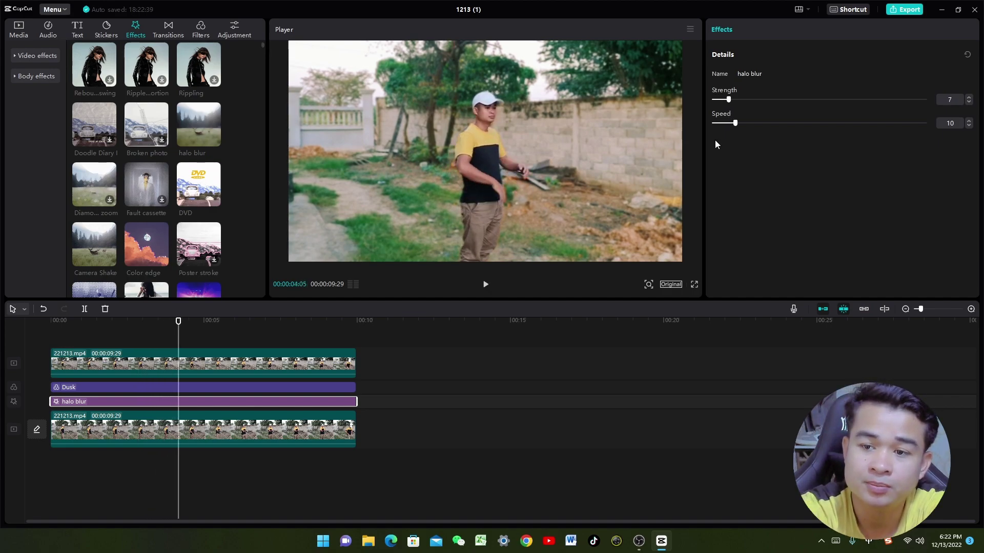
Scale the cutout clip up slightly beyond the frame edges and play the video from the start.
left_click(516, 202)
left_click_drag(683, 262, 688, 265)
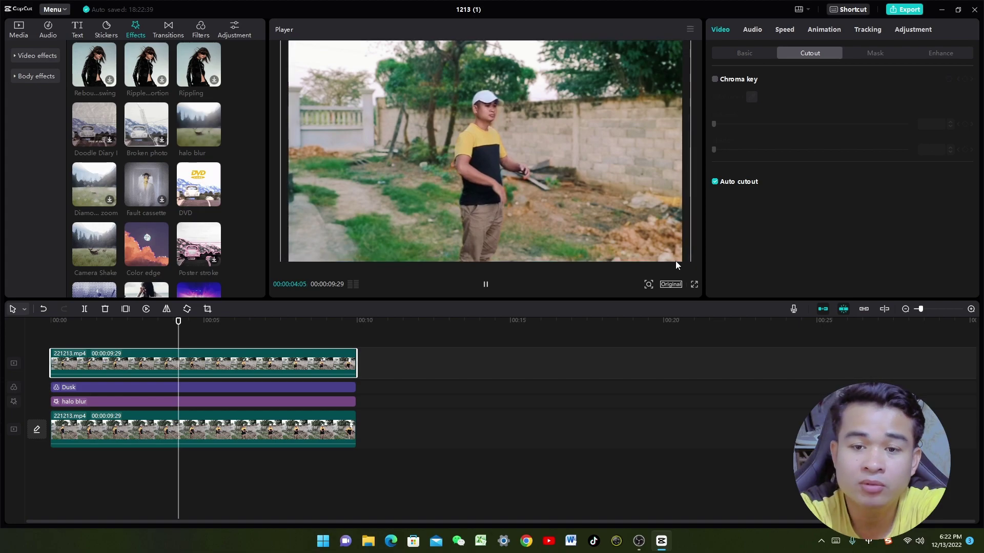
key("space")
key("space")
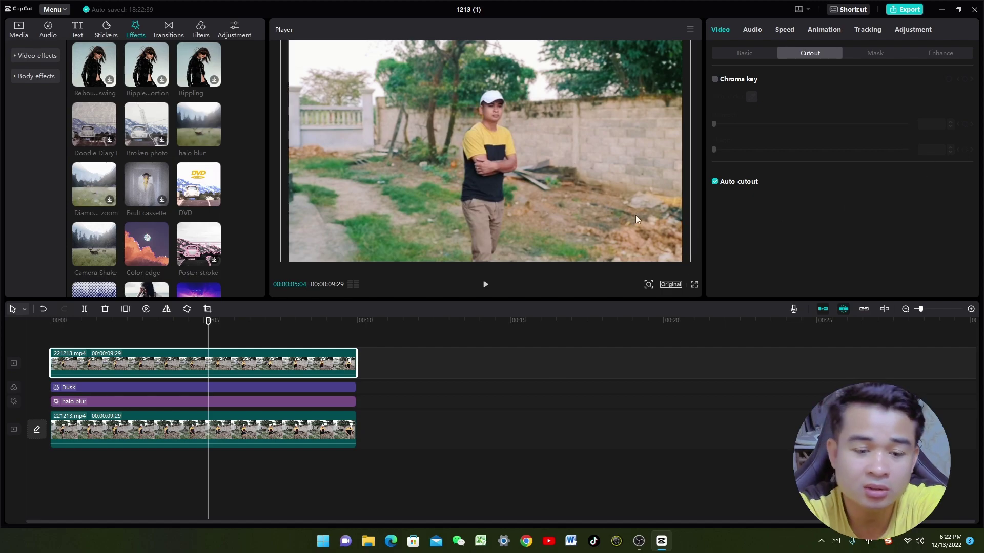
key("Home")
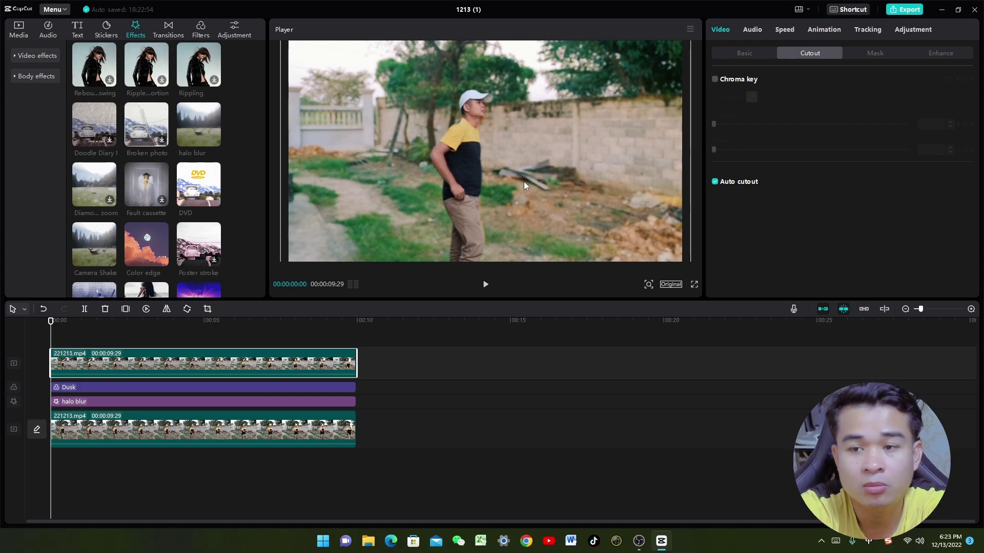
key("space")
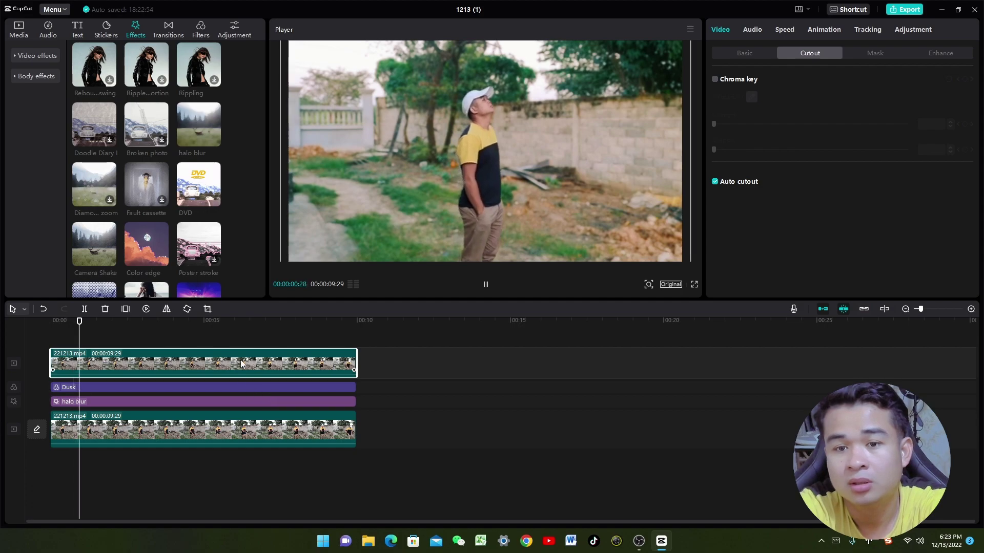
key("space")
Move the cutout person aside to reveal the original underneath, return it to the frame's center, and play the video.
left_click_drag(541, 179, 657, 162)
left_click(632, 146)
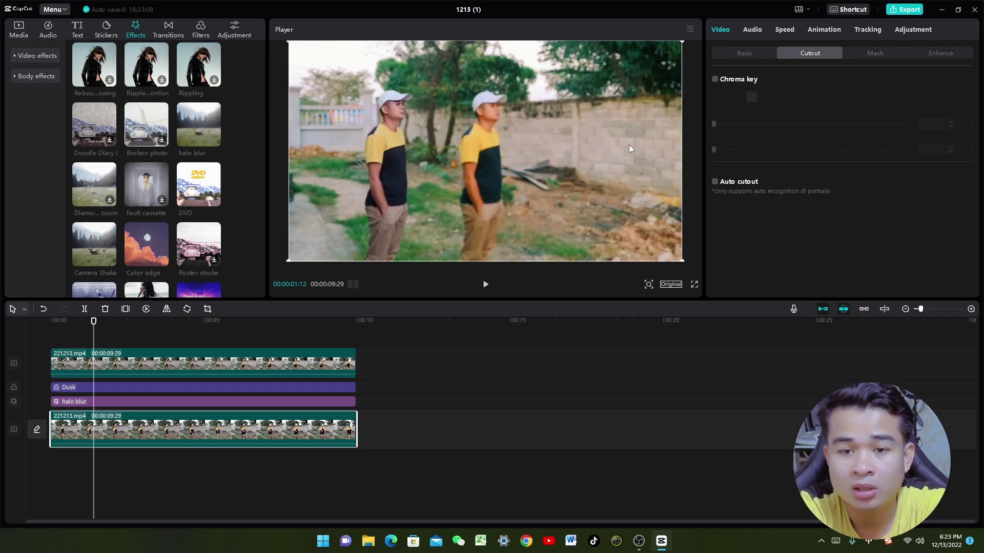
left_click(497, 140)
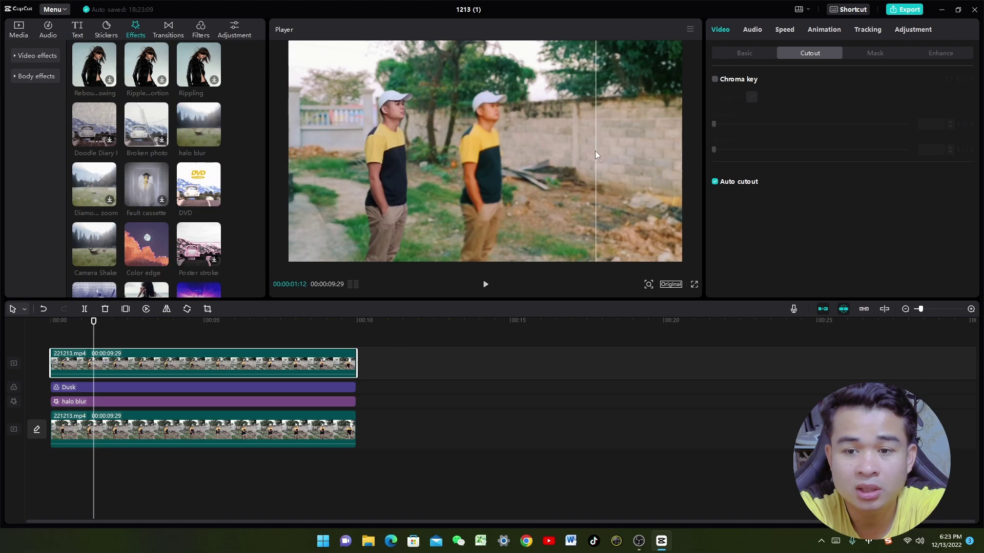
left_click_drag(389, 149, 482, 164)
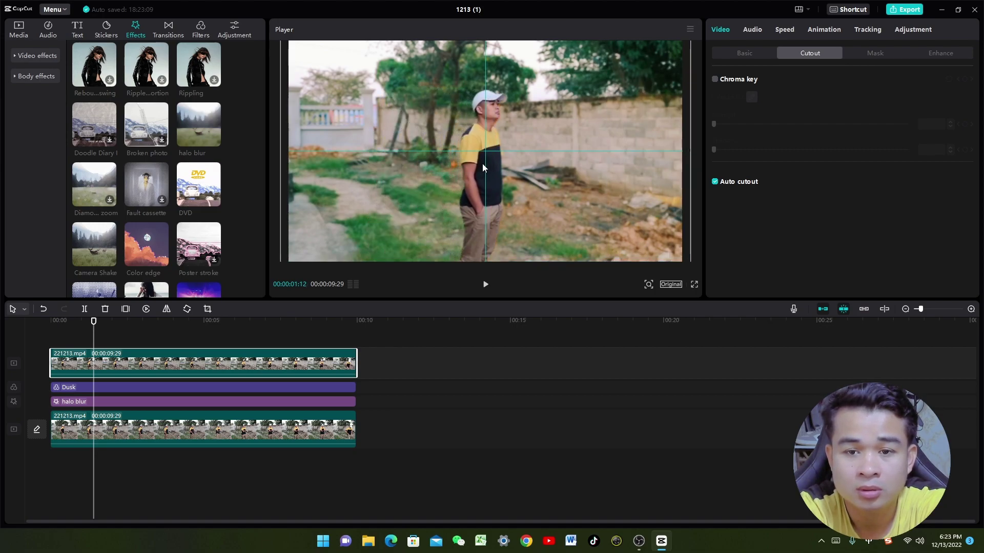
key("space")
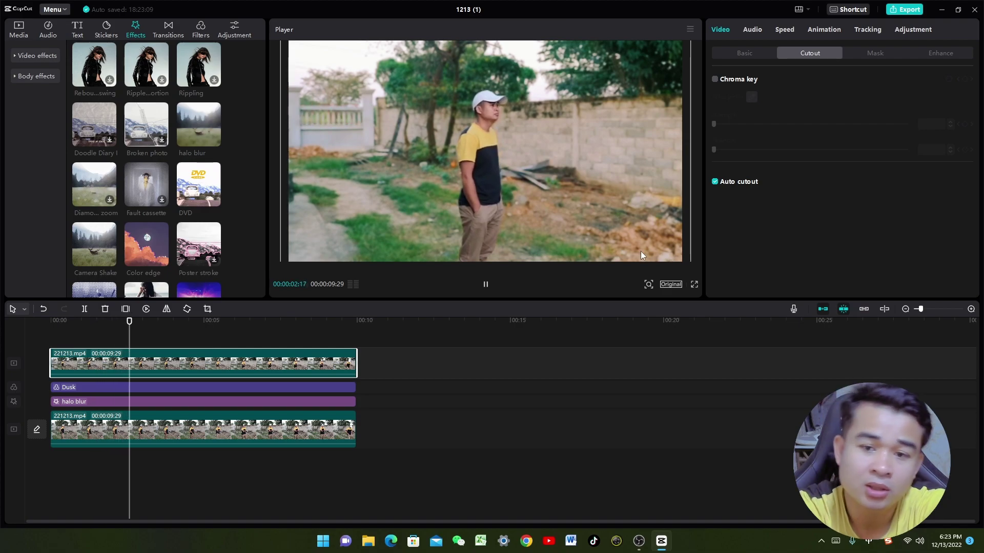
key("space")
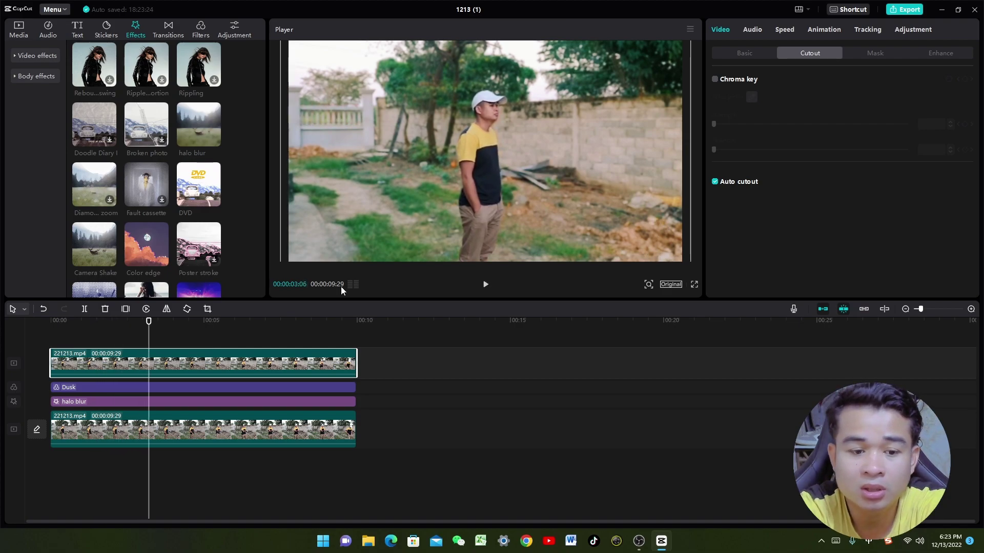
Scale the original clip on the main track up slightly beyond the frame and play the video.
left_click(245, 430)
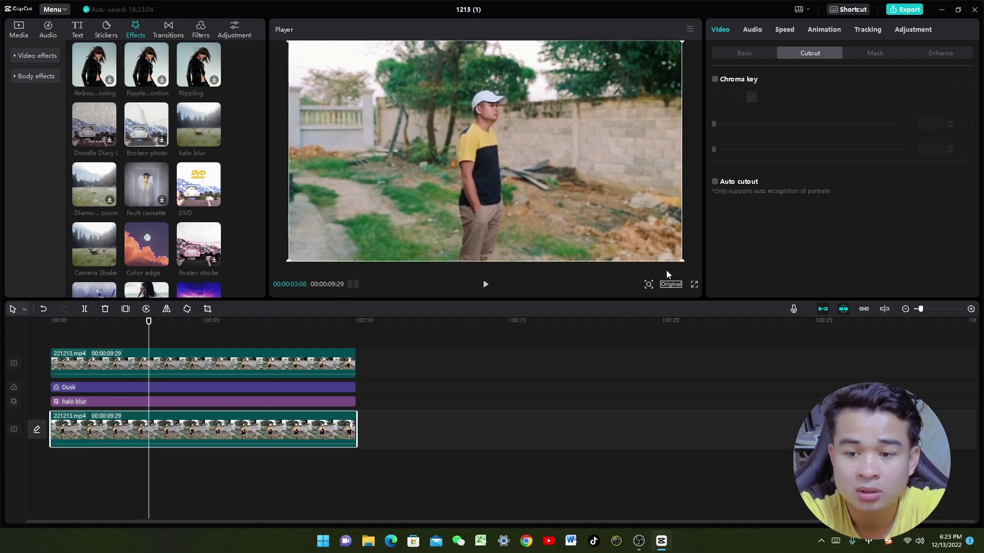
mouse_move(682, 261)
left_mouse_down()
mouse_move(668, 255)
mouse_move(686, 270)
left_mouse_up()
key("space")
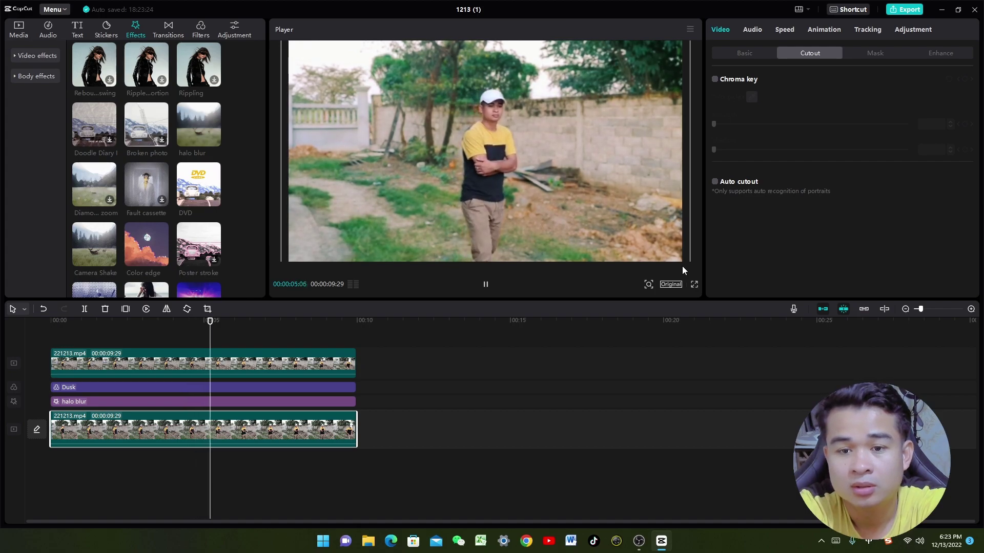
left_click(485, 284)
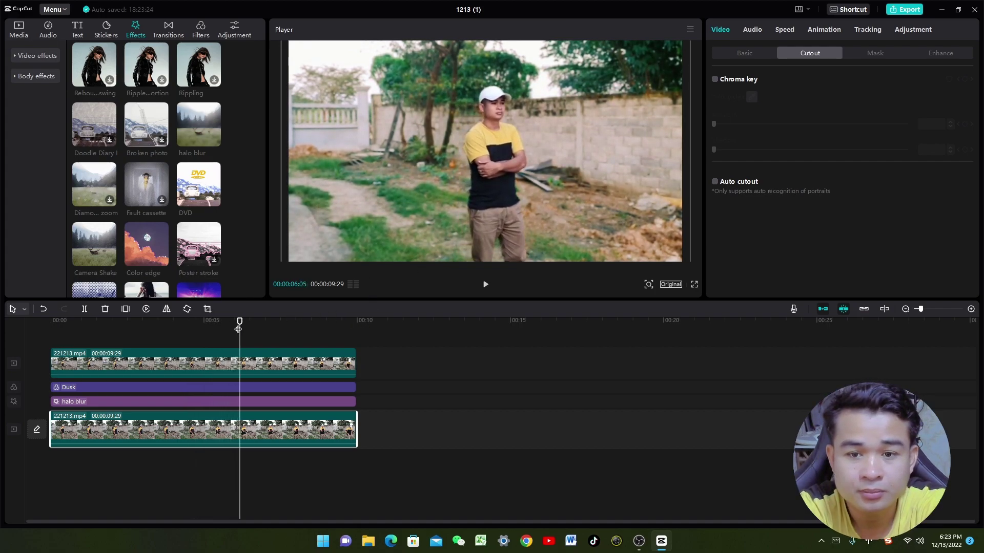
Delete the halo blur effect and move the playhead back to about 3 seconds to check the frame.
mouse_move(211, 210)
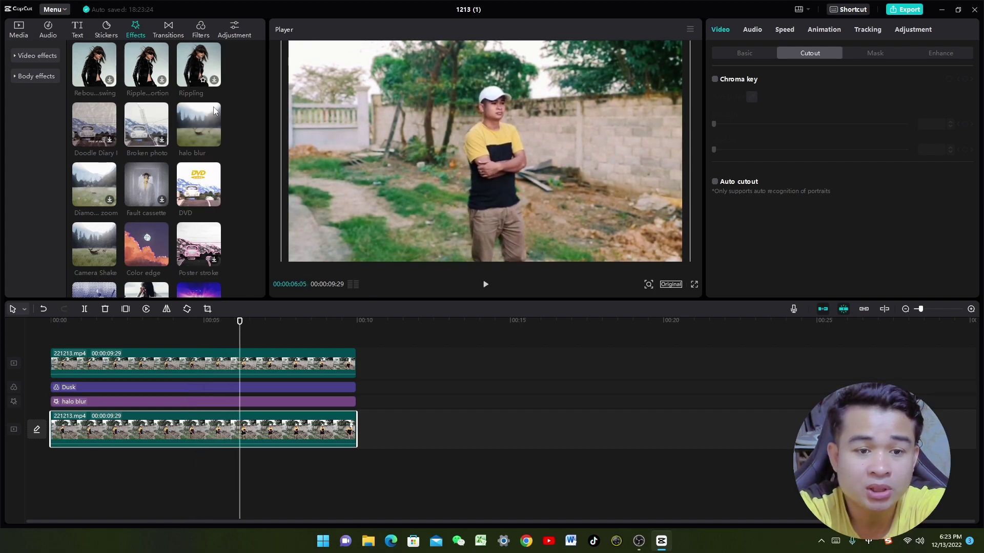
left_click(93, 403)
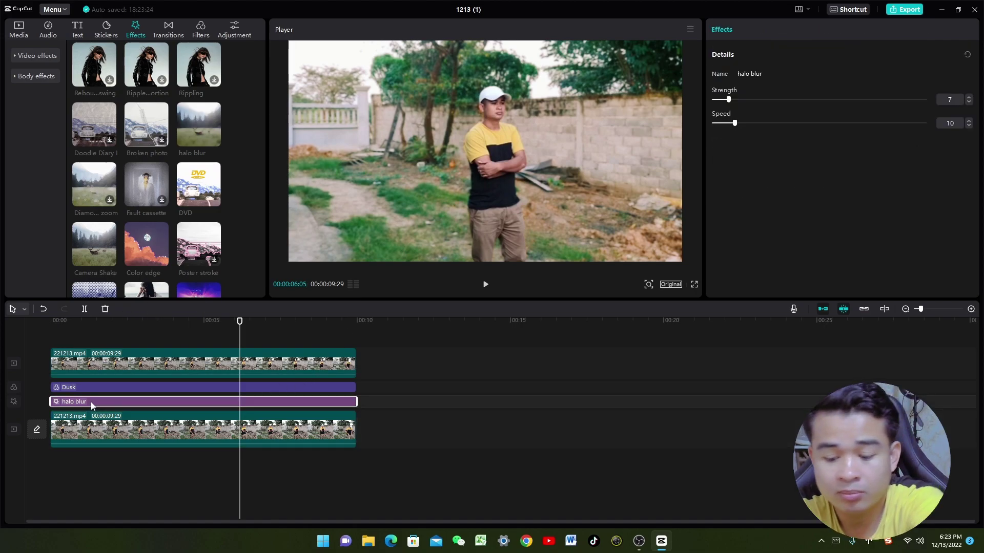
key("Delete")
left_click(256, 337)
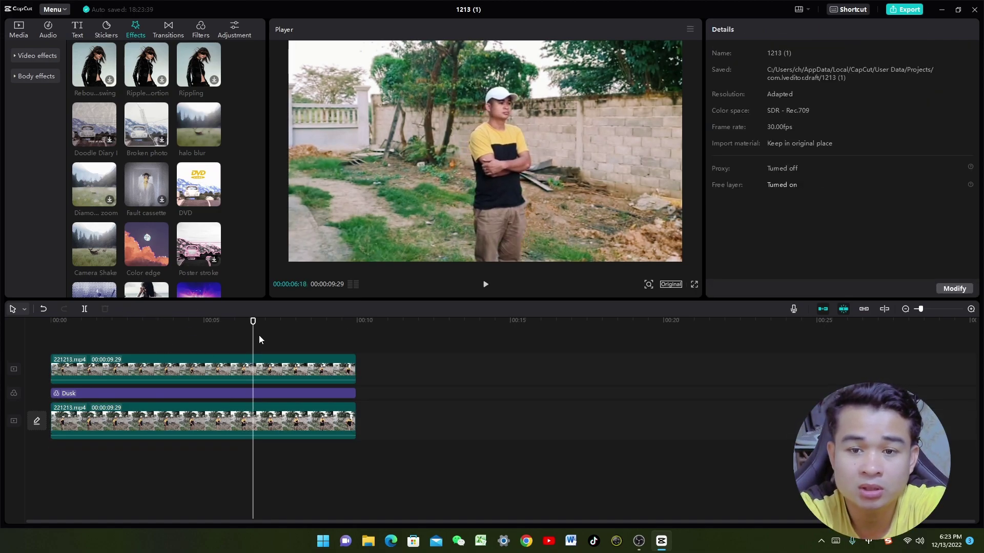
left_click_drag(253, 324, 158, 325)
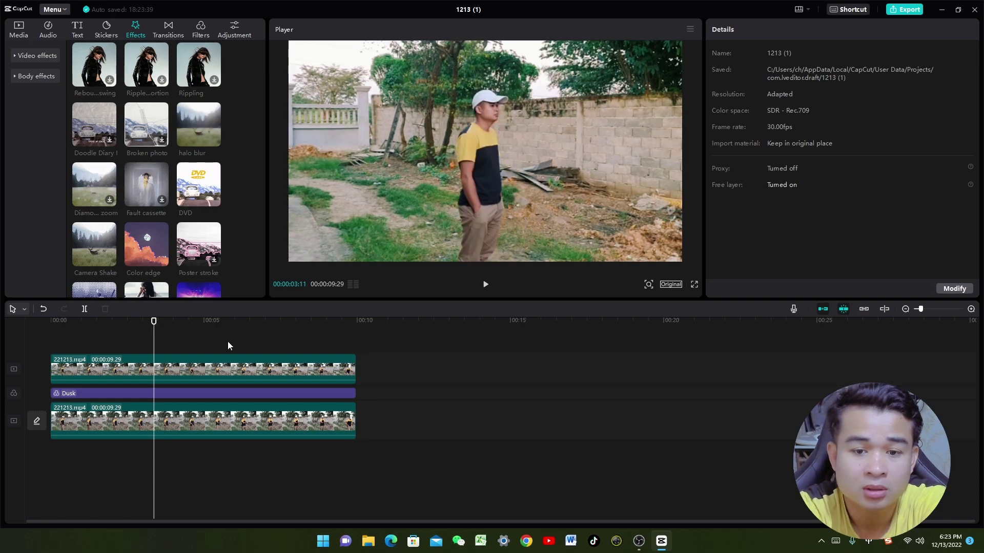
Add the Blur effect from the Basic video effects between the cutout clip and the Dusk filter, extending it nearly to the clips' end.
left_click(200, 394)
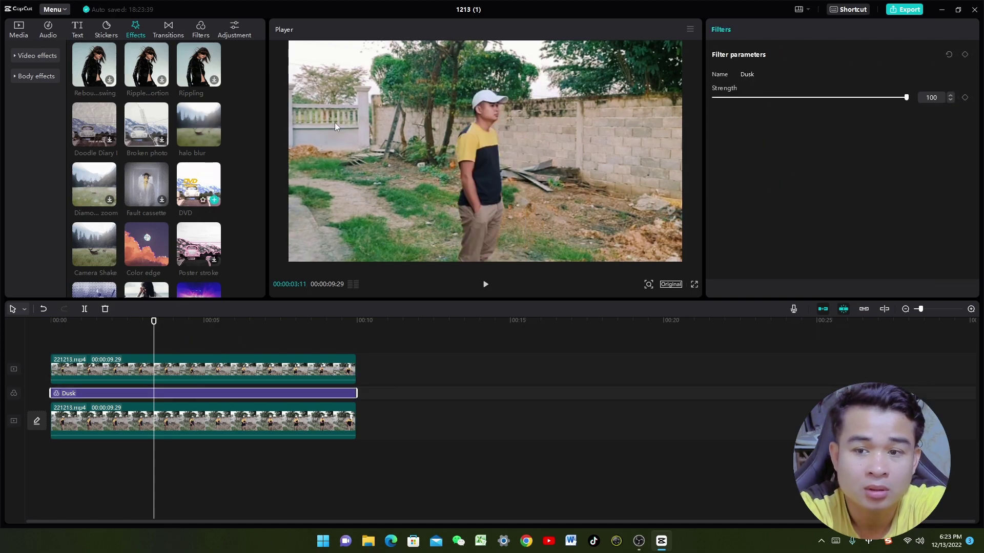
scroll(205, 154, "down", 1)
scroll(186, 182, "down", 2)
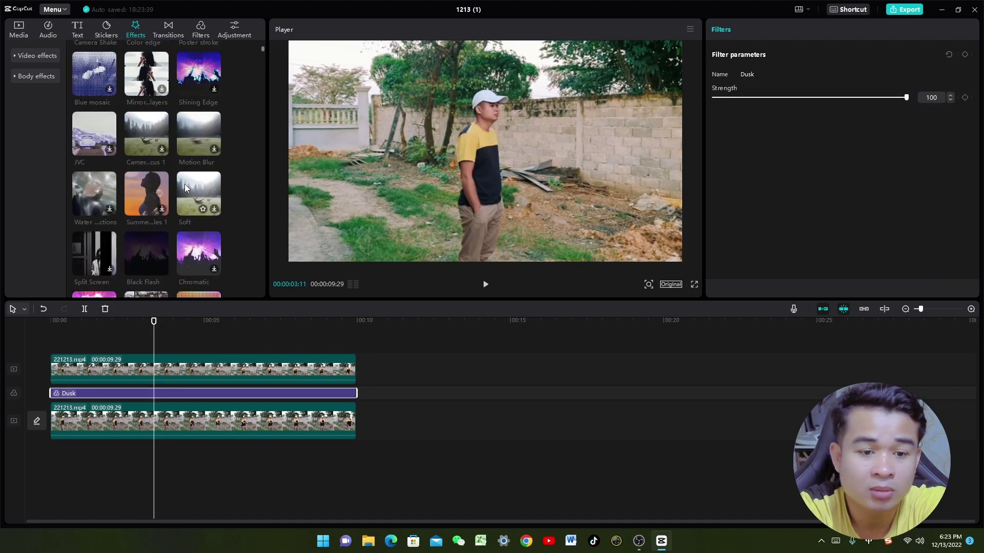
scroll(185, 189, "down", 5)
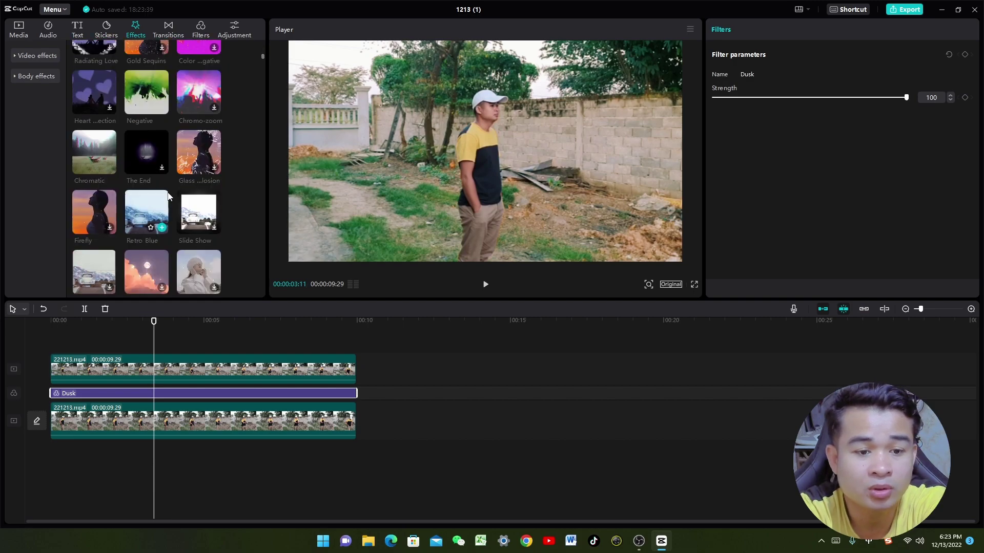
scroll(180, 211, "down", 2)
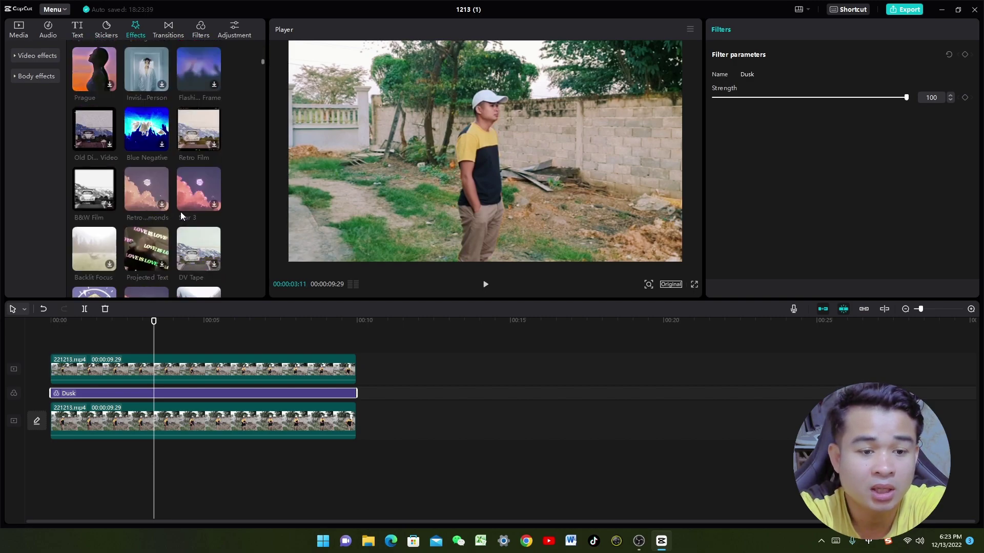
scroll(160, 215, "down", 2)
left_click(36, 56)
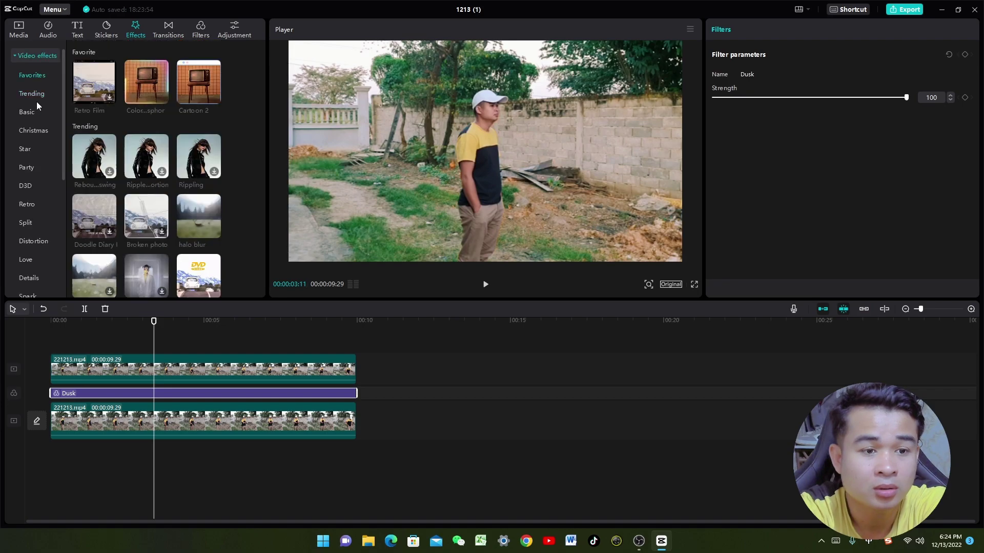
left_click(34, 110)
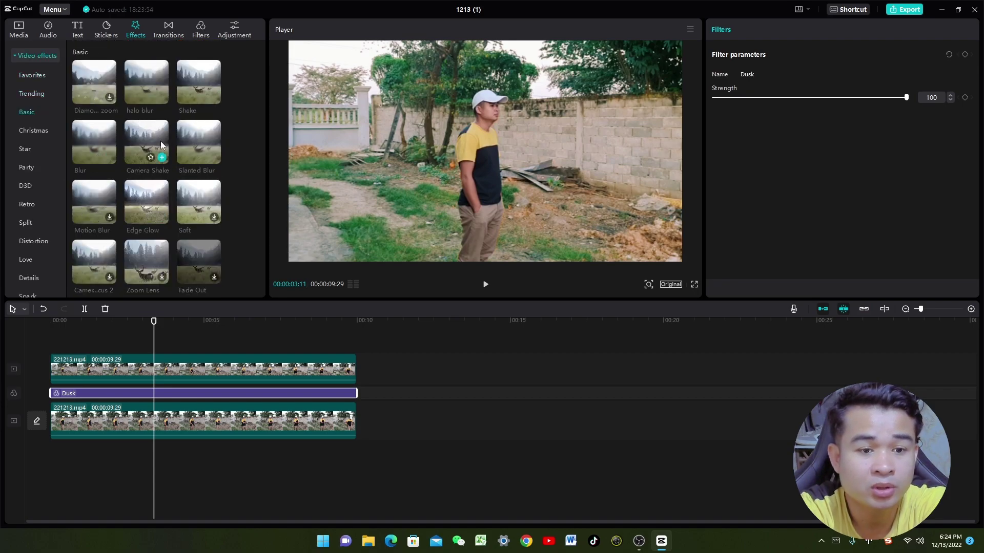
left_click(79, 145)
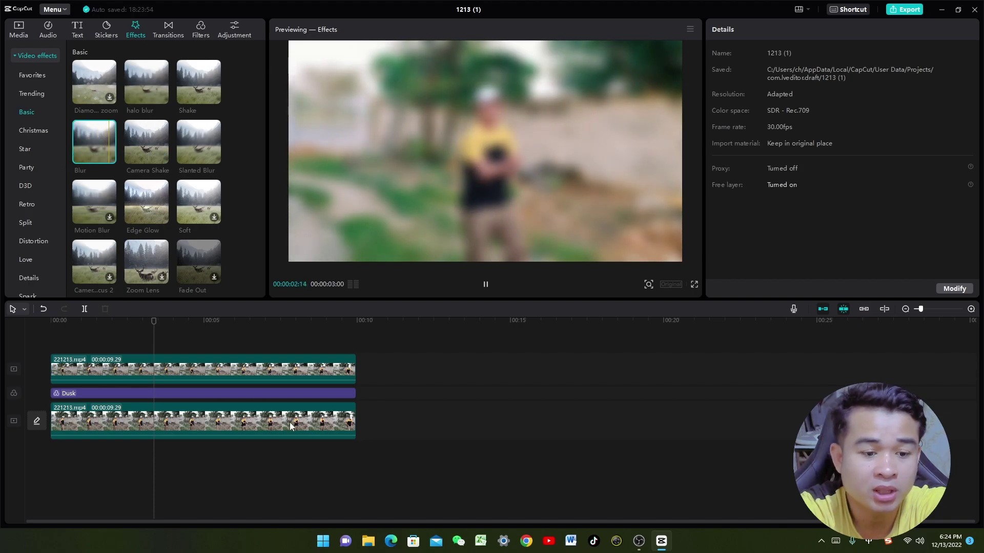
left_click_drag(95, 138, 128, 398)
left_click_drag(106, 357, 353, 387)
key("space")
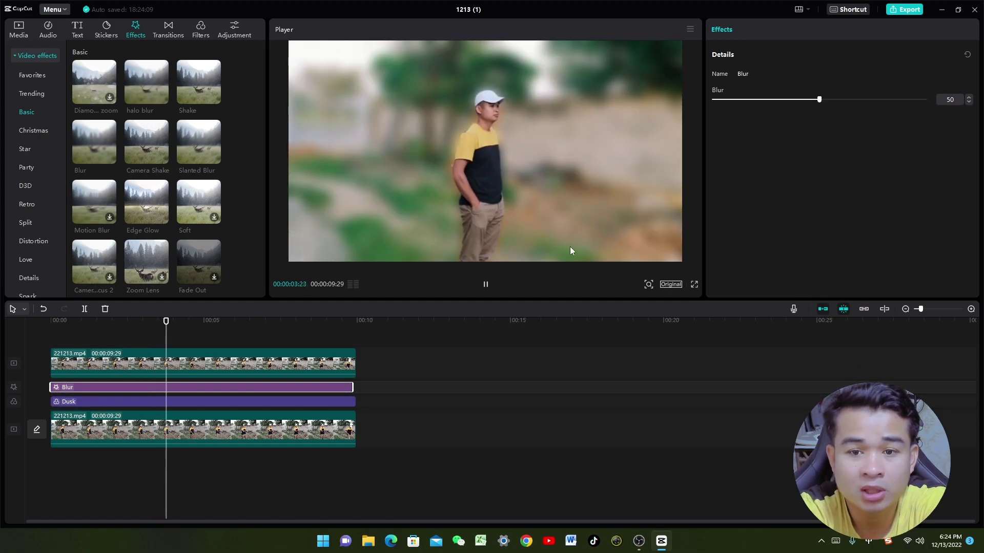
Set the Blur effect's amount to 10 and review the background along the timeline, ending at the start.
key("space")
left_click_drag(821, 100, 737, 101)
key("space")
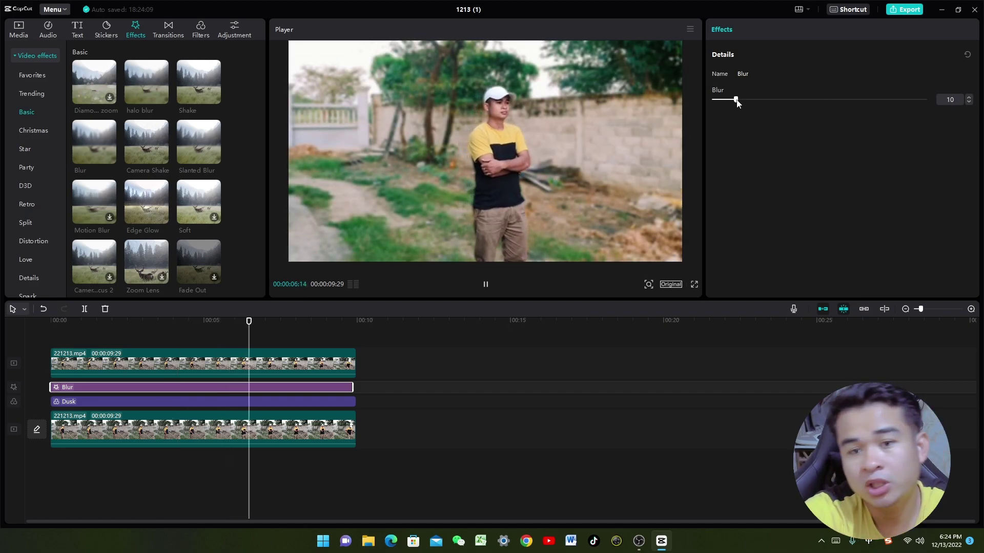
key("space")
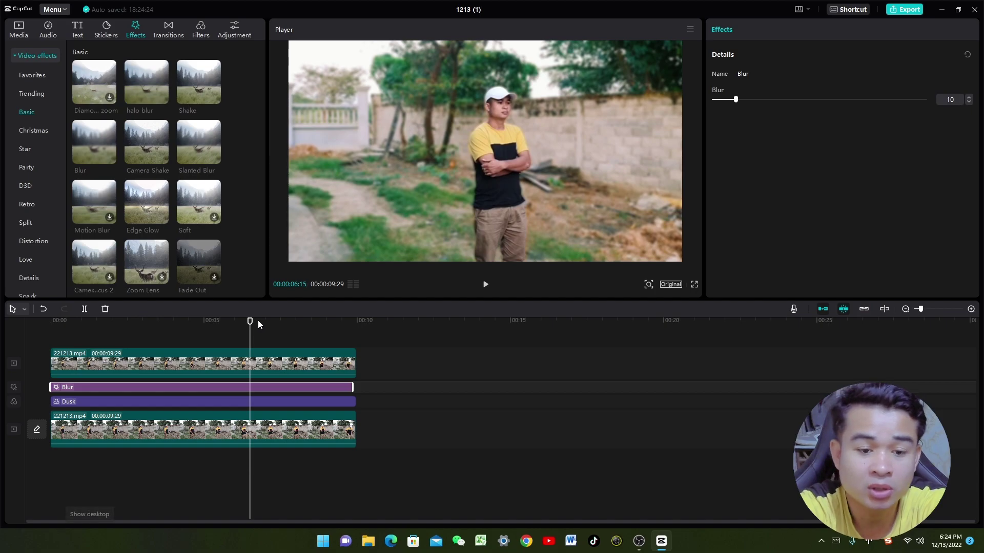
left_click_drag(249, 322, 2, 378)
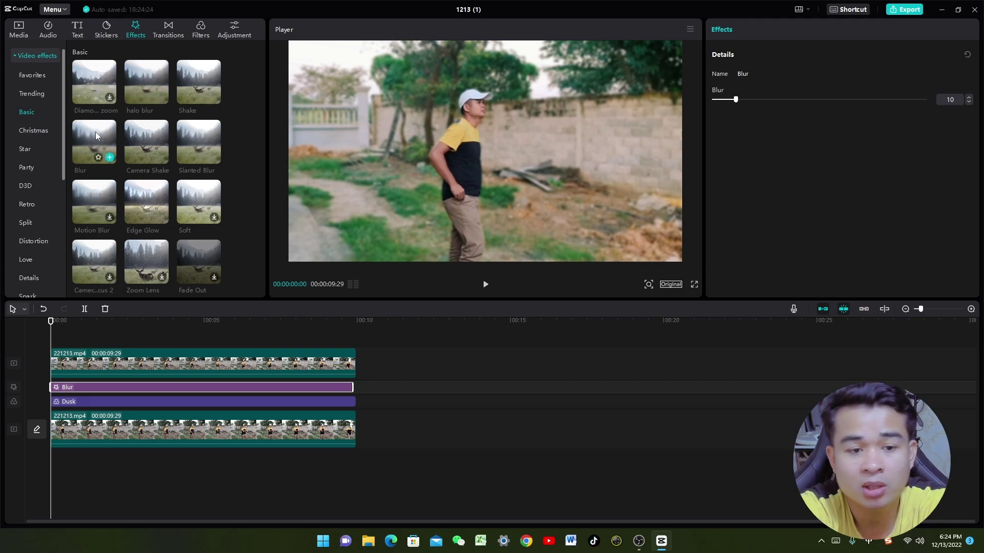
left_click_drag(51, 322, 194, 322)
left_click_drag(85, 327, 2, 326)
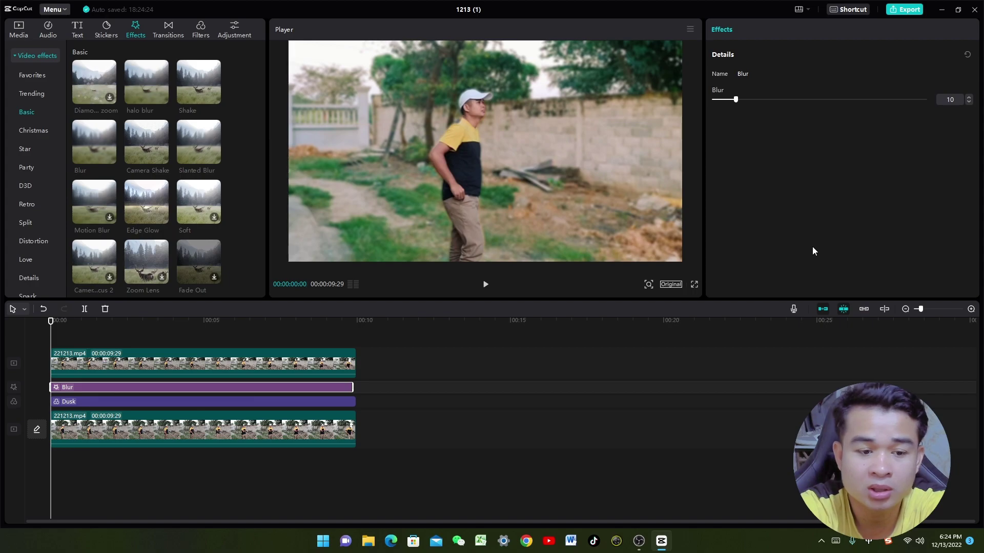